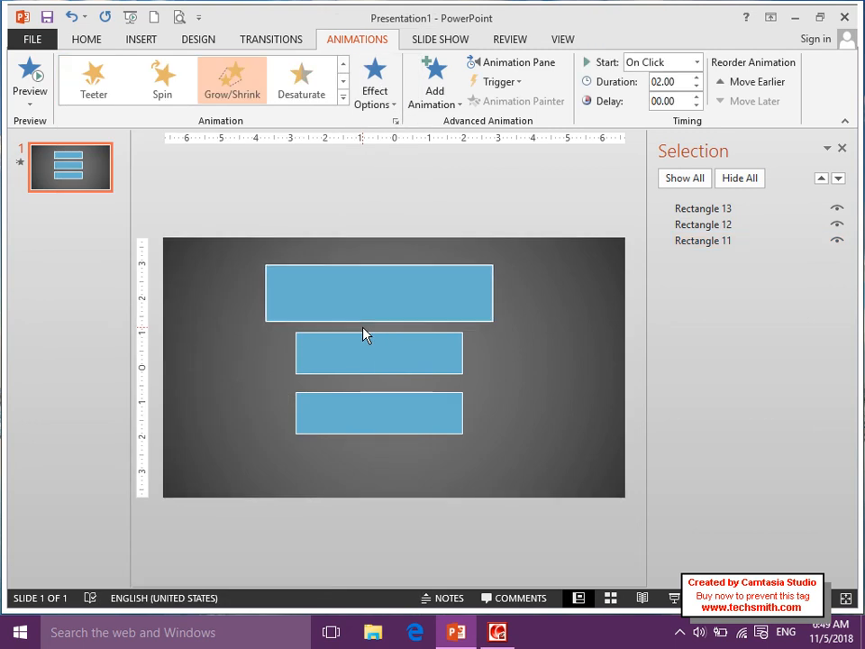
# Step: Set the middle rectangle's Grow/Shrink animation to trigger on click of Rectangle 12
pyautogui.click(398, 369)
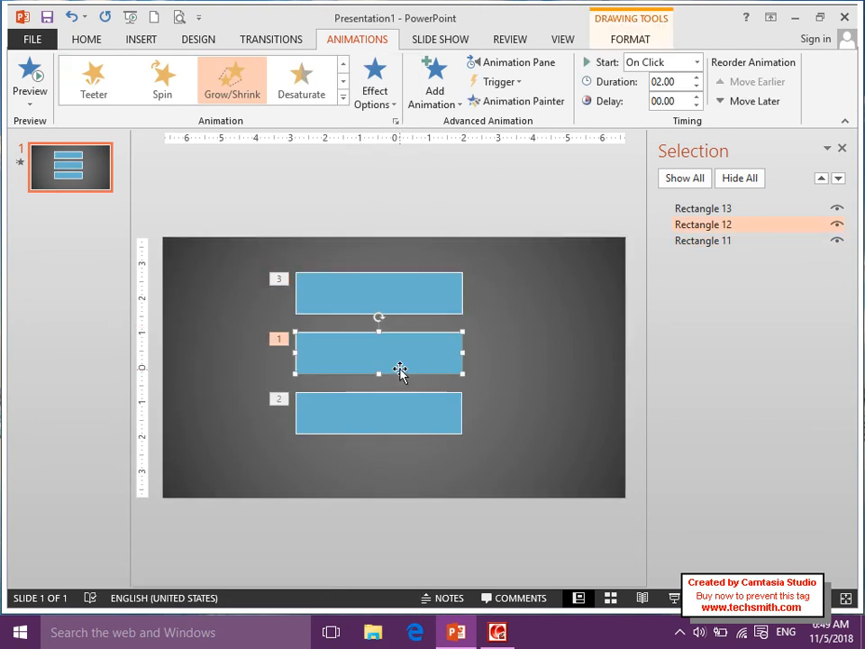
pyautogui.click(509, 82)
pyautogui.moveTo(522, 101)
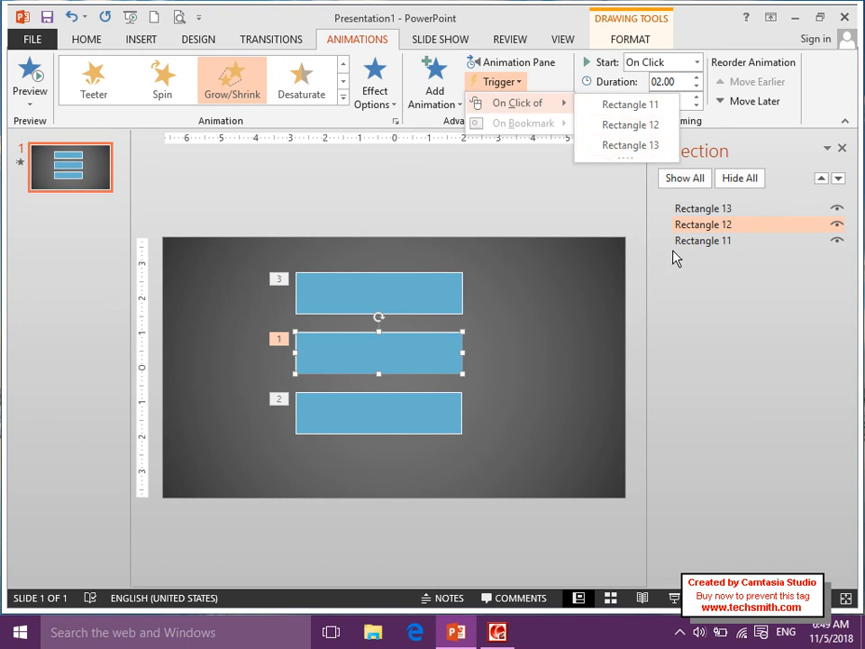
pyautogui.click(635, 126)
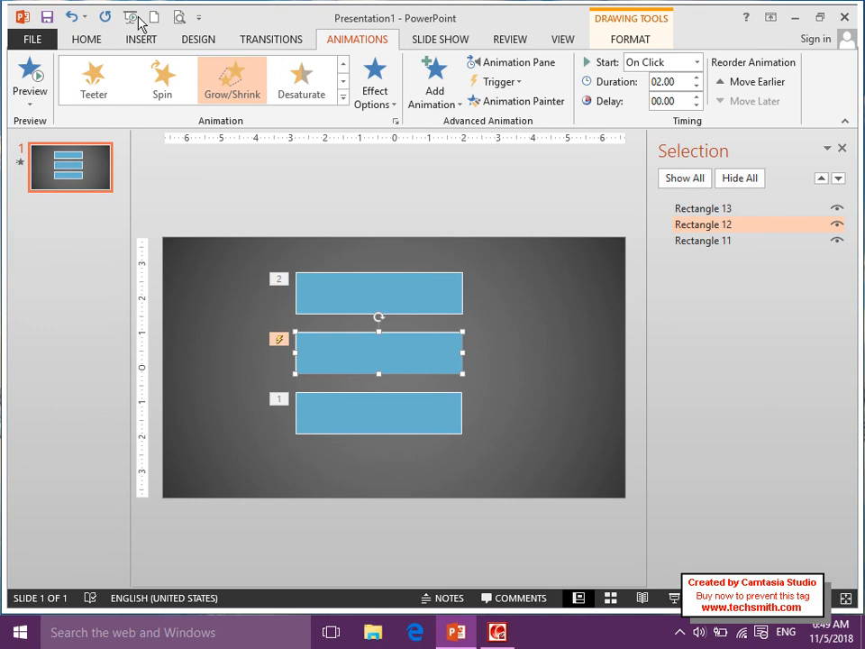
# Step: Play the slide show to test the middle rectangle's trigger, advance the other animations, and exit the show
pyautogui.click(131, 19)
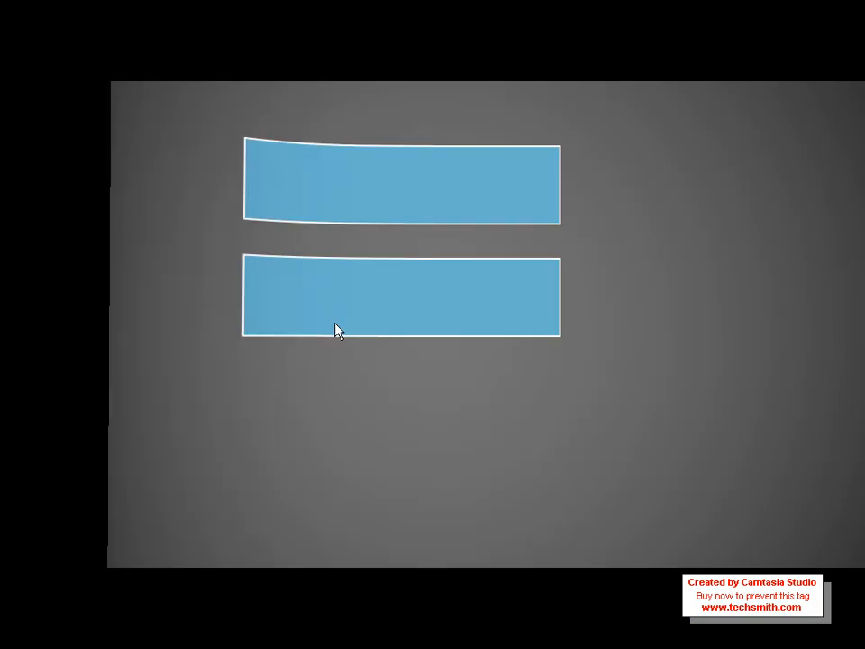
pyautogui.click(336, 329)
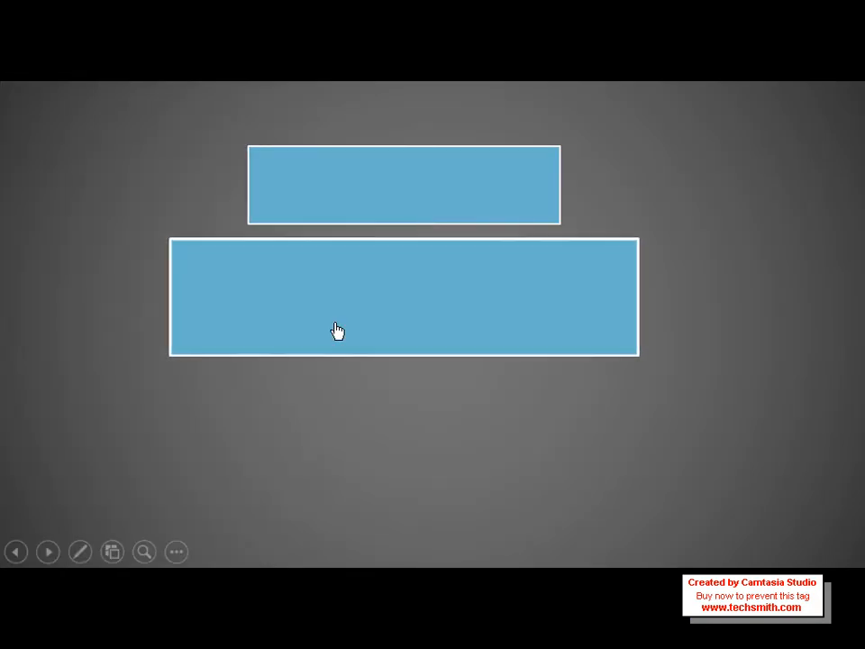
pyautogui.click(324, 463)
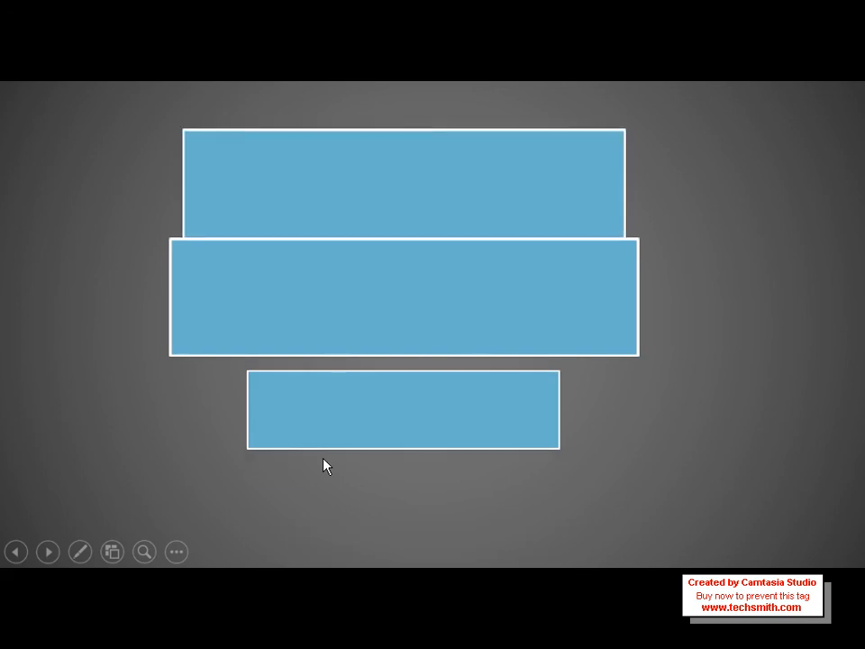
pyautogui.press('Escape')
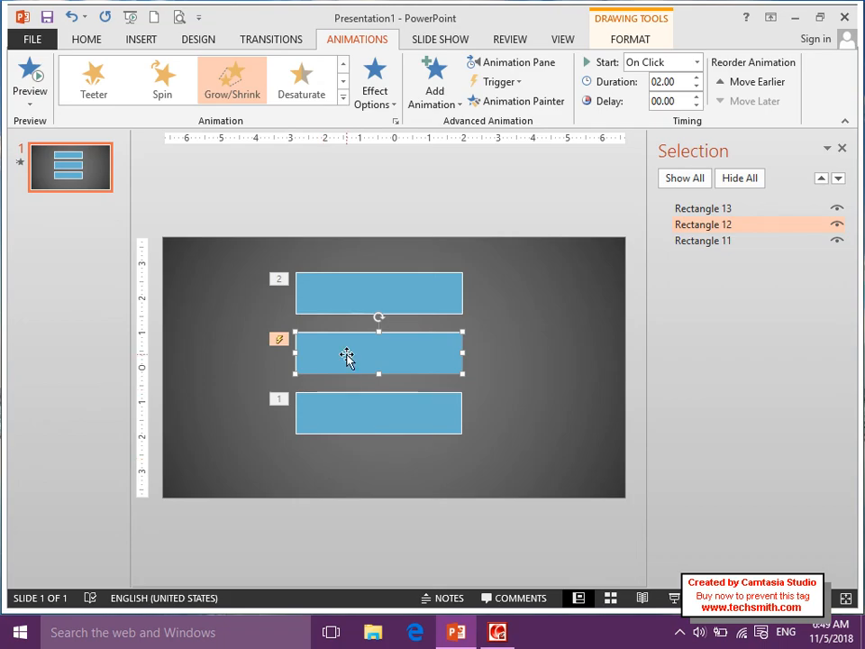
# Step: Change the trigger of the middle rectangle's animation to on click of Rectangle 11
pyautogui.click(280, 340)
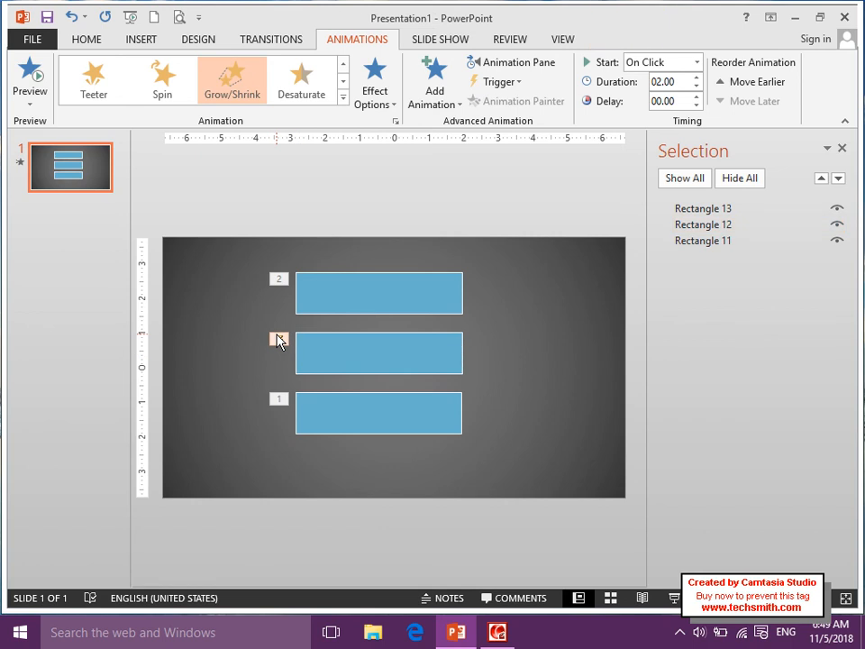
pyautogui.click(502, 82)
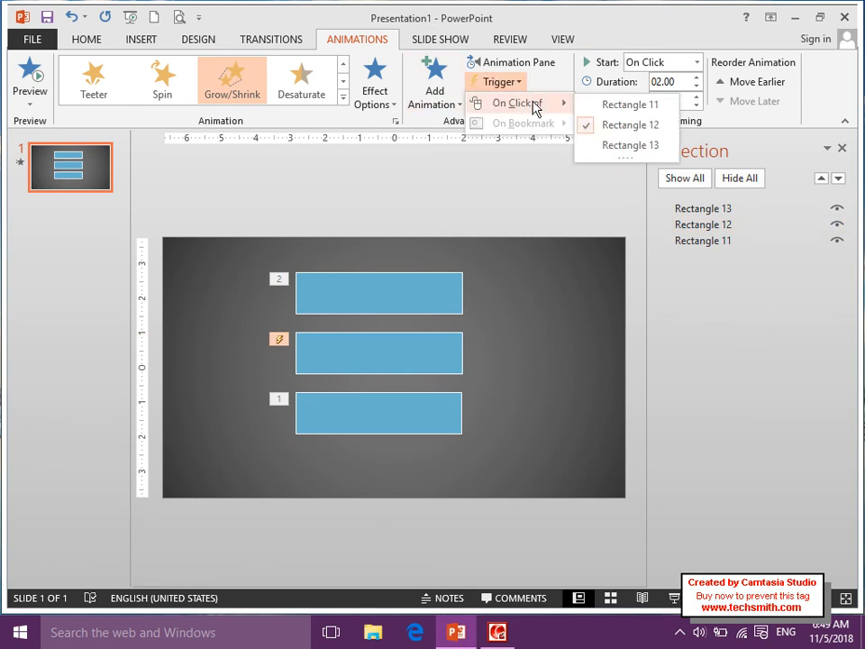
pyautogui.click(618, 110)
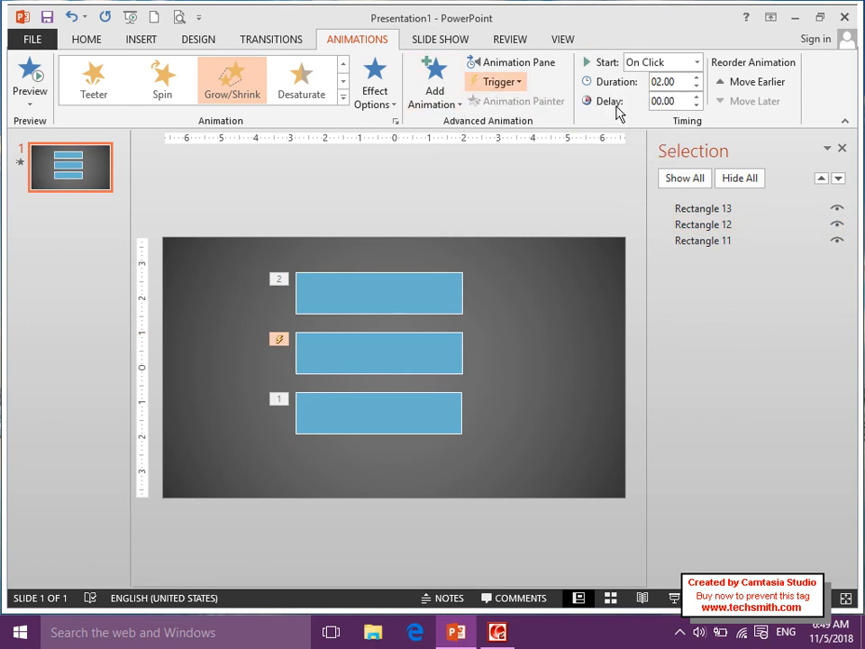
# Step: Set the top rectangle's Grow/Shrink animation to trigger on click of Rectangle 11
pyautogui.click(377, 303)
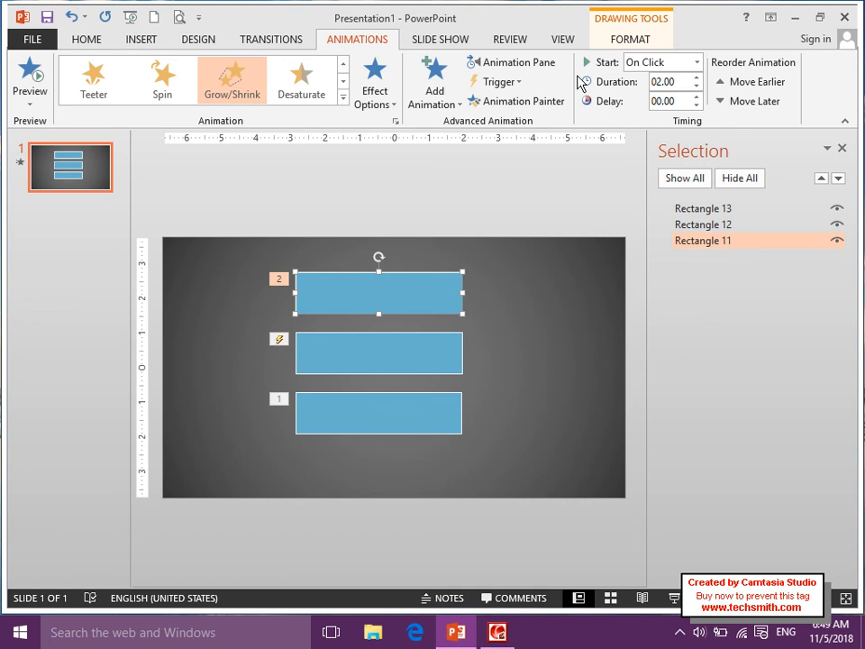
pyautogui.click(498, 82)
pyautogui.moveTo(520, 104)
pyautogui.click(623, 105)
# Step: Create a new blank presentation and delete the title and subtitle placeholders from its slide
pyautogui.click(154, 16)
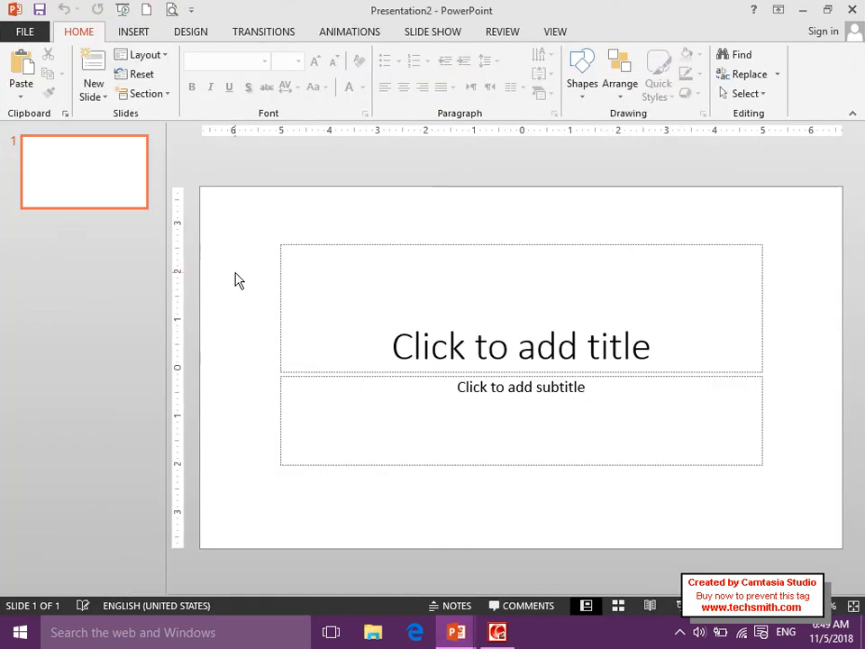
pyautogui.hotkey('ctrl', 'a')
pyautogui.press('Delete')
# Step: Insert a wide text box across the upper part of the slide containing "WELCOME TO ZICS"
pyautogui.click(140, 32)
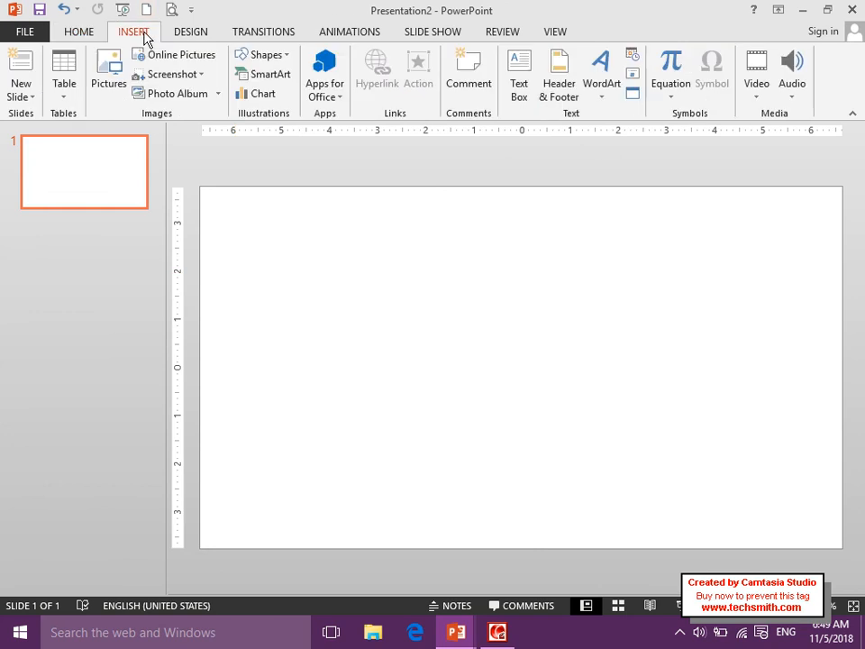
pyautogui.click(519, 81)
pyautogui.moveTo(241, 252)
pyautogui.mouseDown()
pyautogui.moveTo(522, 299)
pyautogui.moveTo(770, 294)
pyautogui.mouseUp()
pyautogui.write('we')
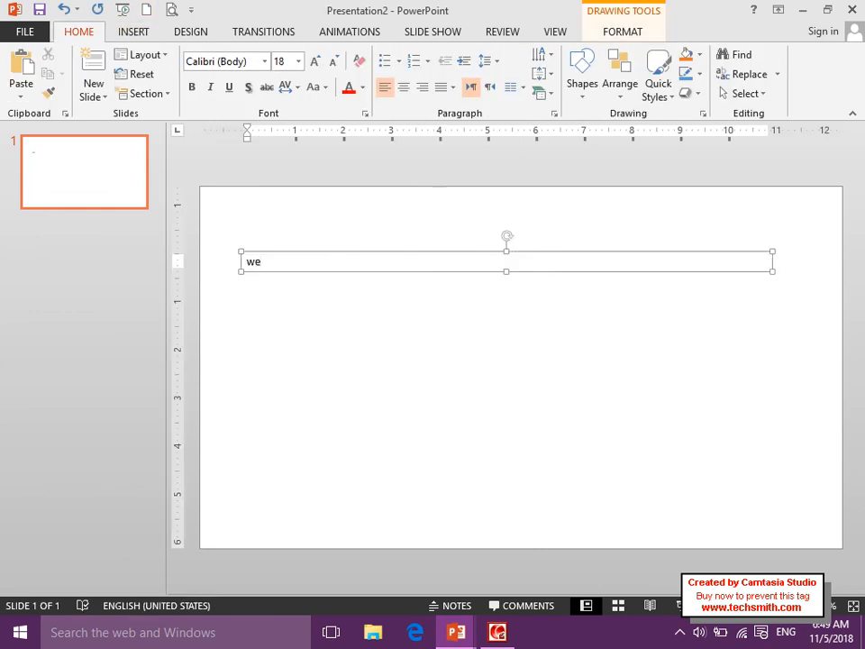
pyautogui.press('BackSpace')
pyautogui.write('WELCOME TO ZICS')
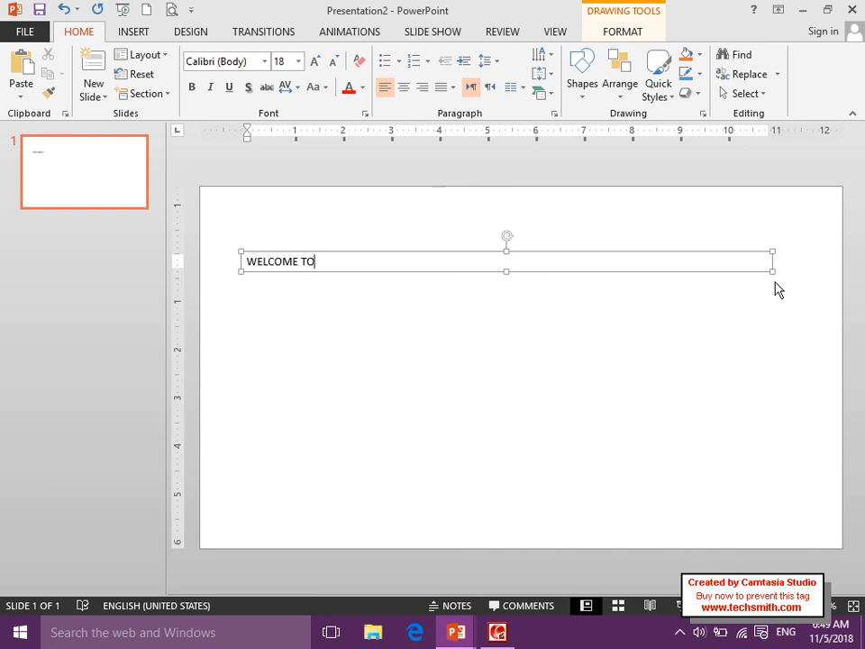
# Step: Enlarge all text in the text box to font size 40
pyautogui.hotkey('ctrl', 'a')
pyautogui.hotkey('ctrl', 'shift', '.')
pyautogui.hotkey('ctrl', 'shift', '.')
pyautogui.hotkey('ctrl', 'shift', '.')
pyautogui.hotkey('ctrl', 'shift', '.')
pyautogui.hotkey('ctrl', 'shift', '.')
pyautogui.hotkey('ctrl', 'shift', '.')
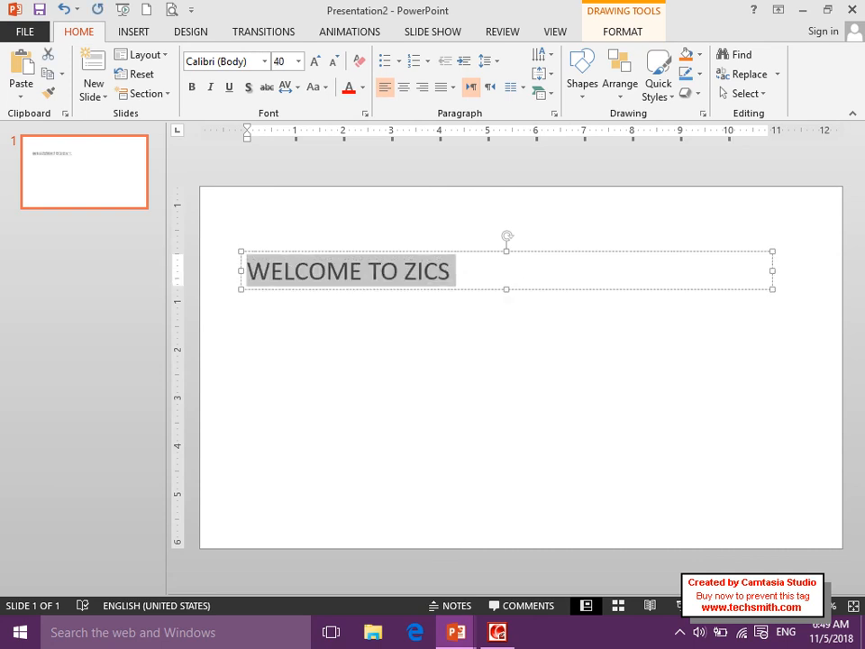
# Step: Apply the Float In entrance animation to the "WELCOME TO ZICS" text
pyautogui.click(360, 38)
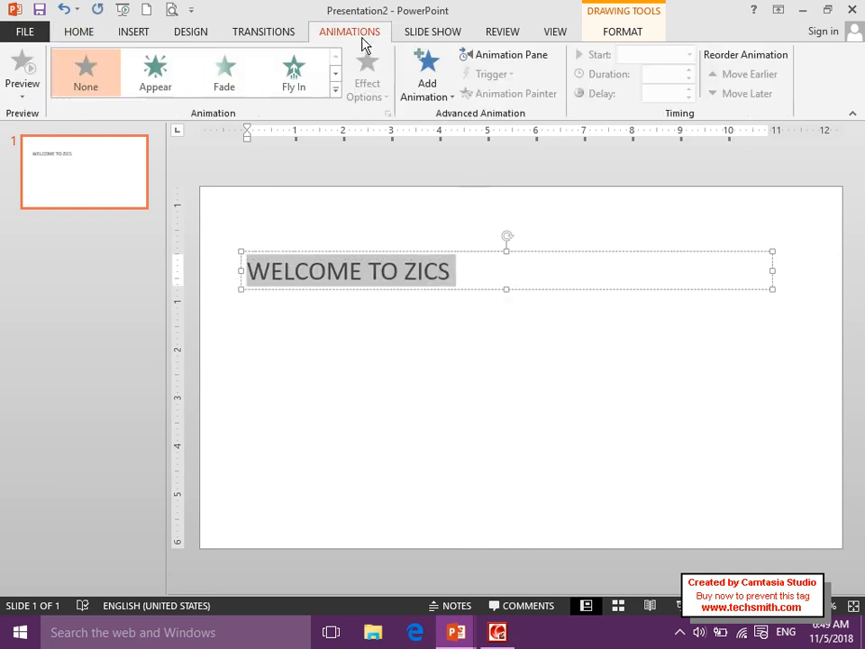
pyautogui.click(335, 90)
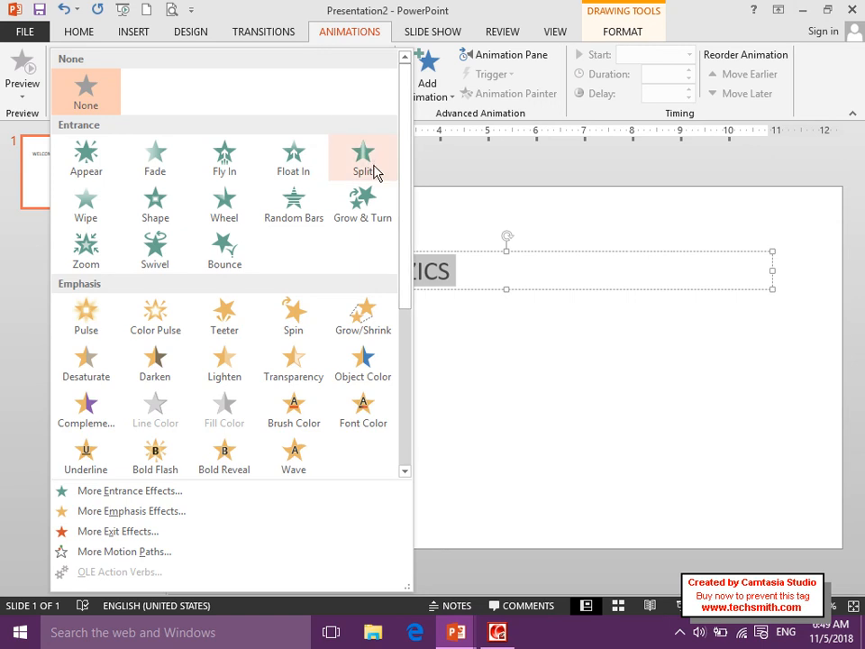
pyautogui.click(275, 166)
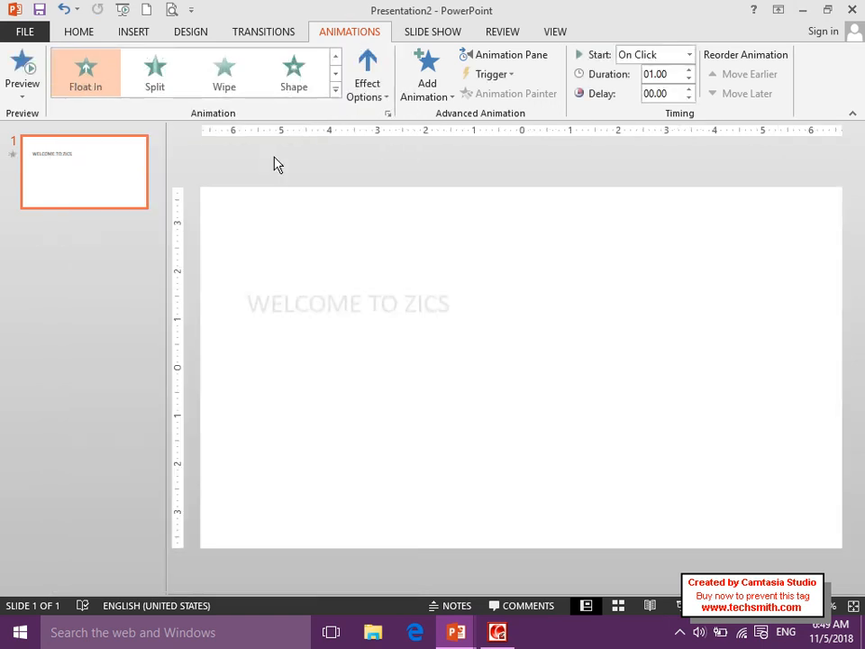
# Step: Set the text's Float In animation to trigger on click of TextBox 3
pyautogui.click(491, 74)
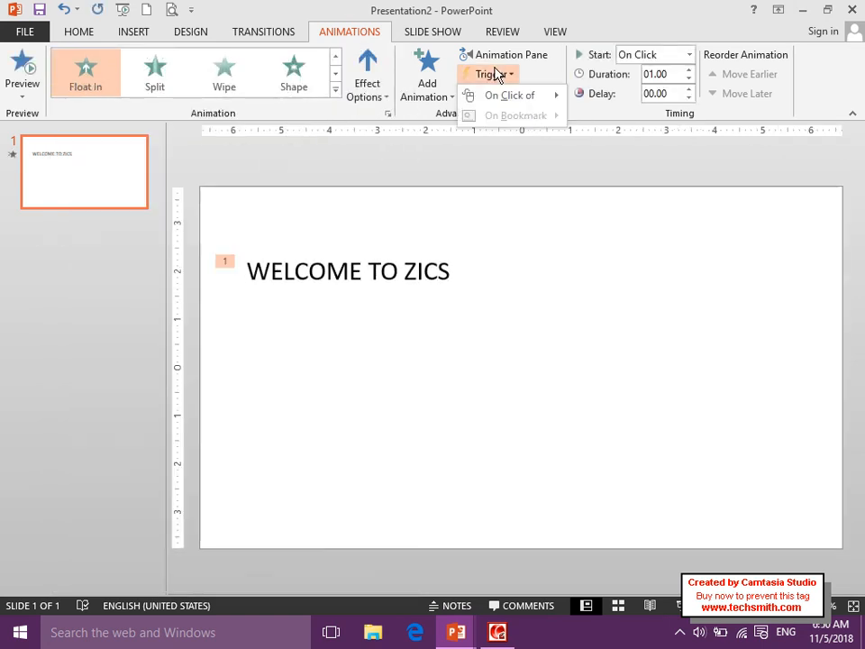
pyautogui.moveTo(532, 95)
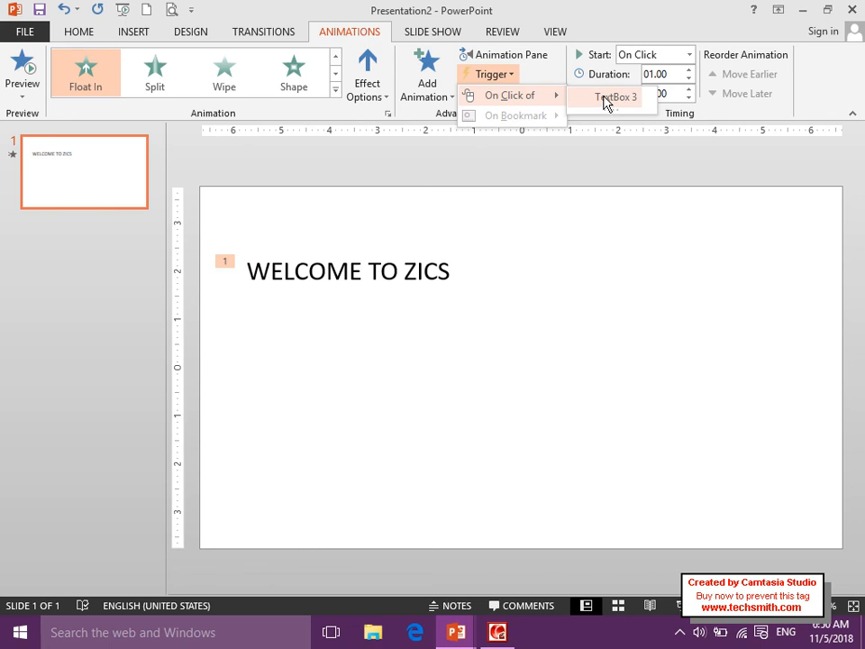
pyautogui.click(604, 98)
# Step: Play the slide show twice to test the text box's click trigger, exiting the show each time
pyautogui.click(116, 9)
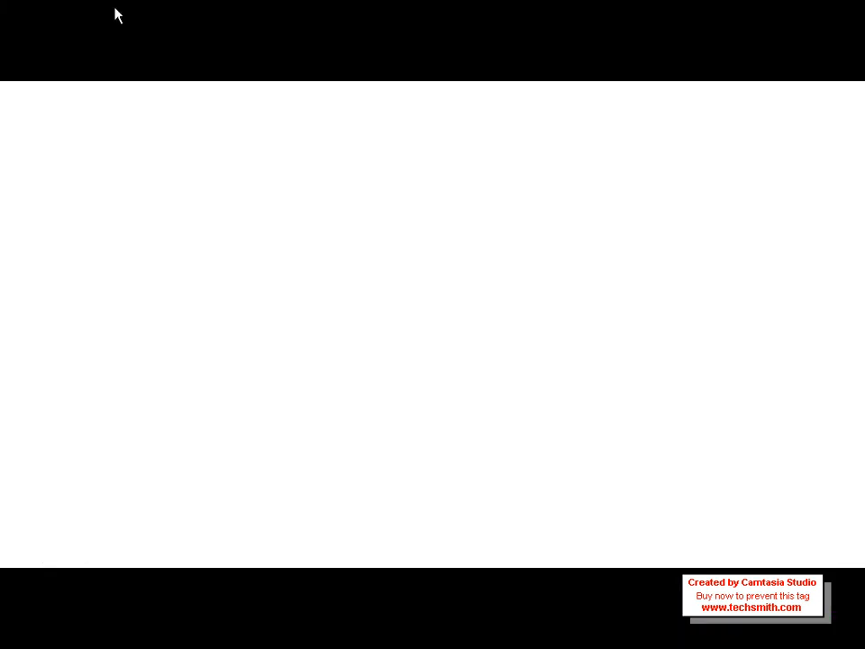
pyautogui.click(290, 400)
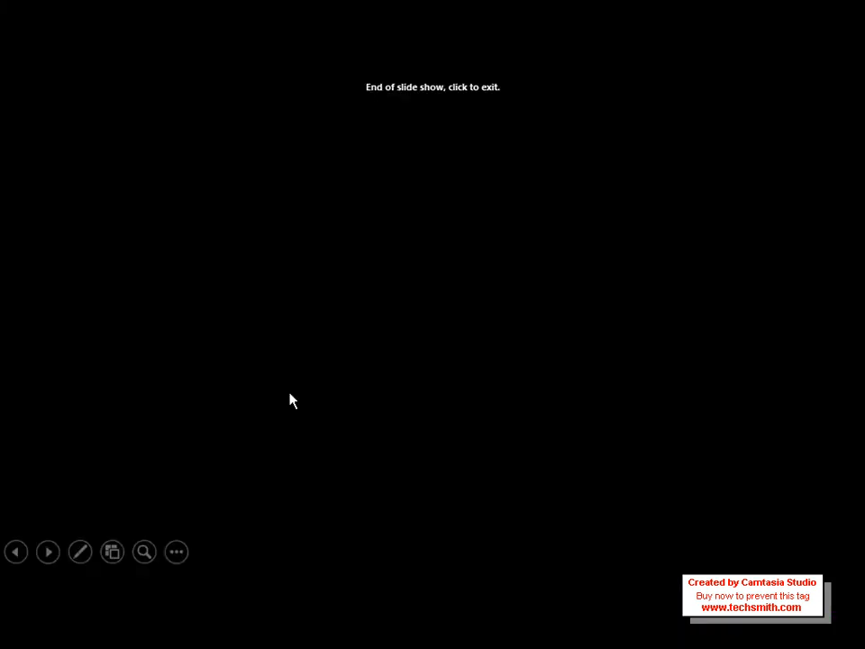
pyautogui.click(289, 400)
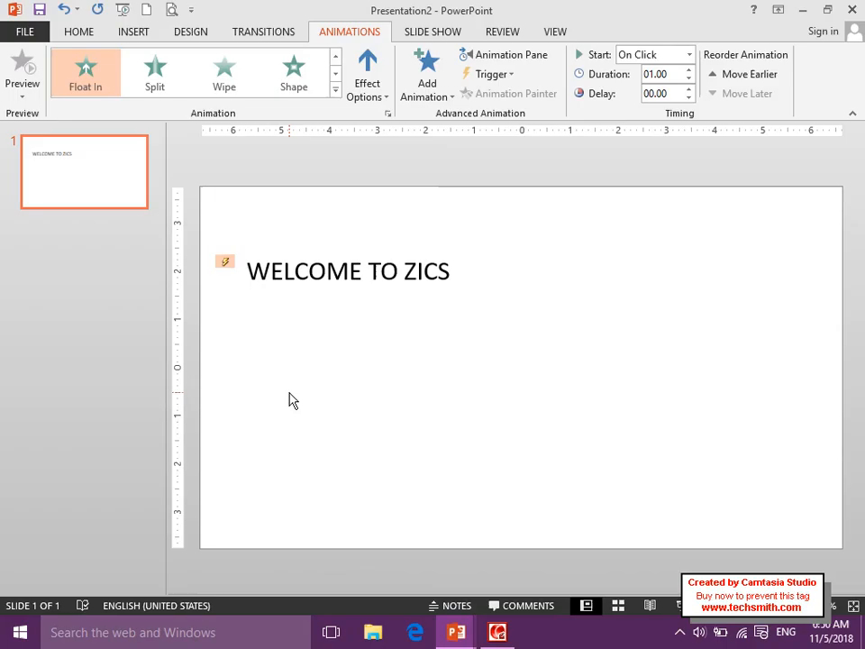
pyautogui.click(120, 11)
pyautogui.click(260, 254)
pyautogui.click(261, 252)
# Step: Remove the TextBox 3 click trigger from the text's Float In animation
pyautogui.click(489, 74)
pyautogui.moveTo(501, 94)
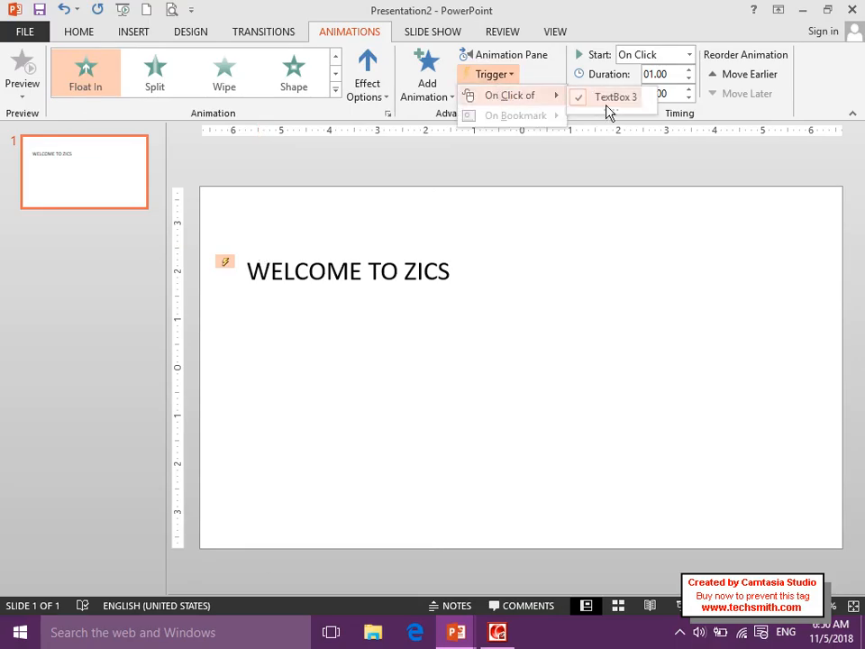
pyautogui.click(606, 97)
pyautogui.click(501, 76)
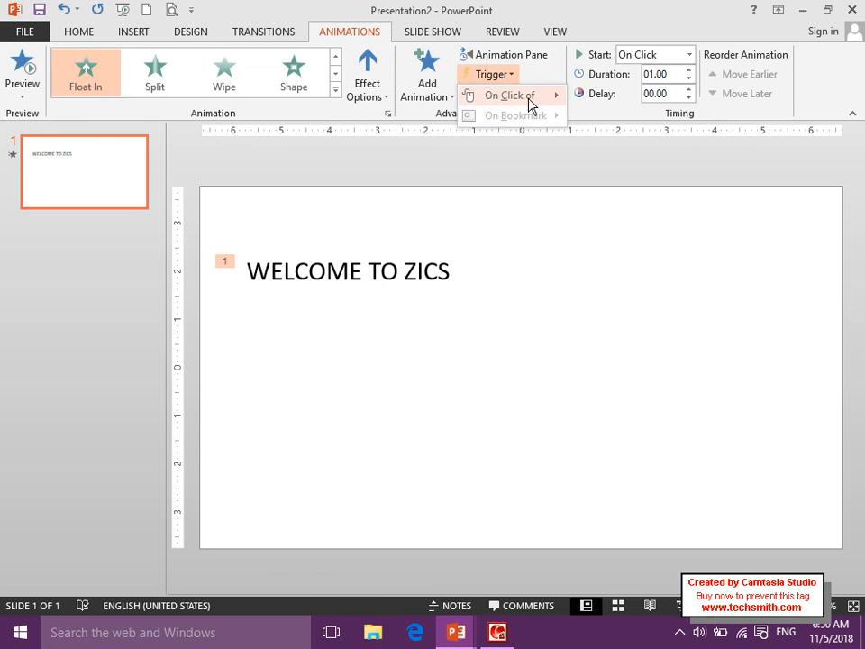
# Step: Play the slide show to check the Float In animation without a trigger, and exit the show
pyautogui.click(123, 11)
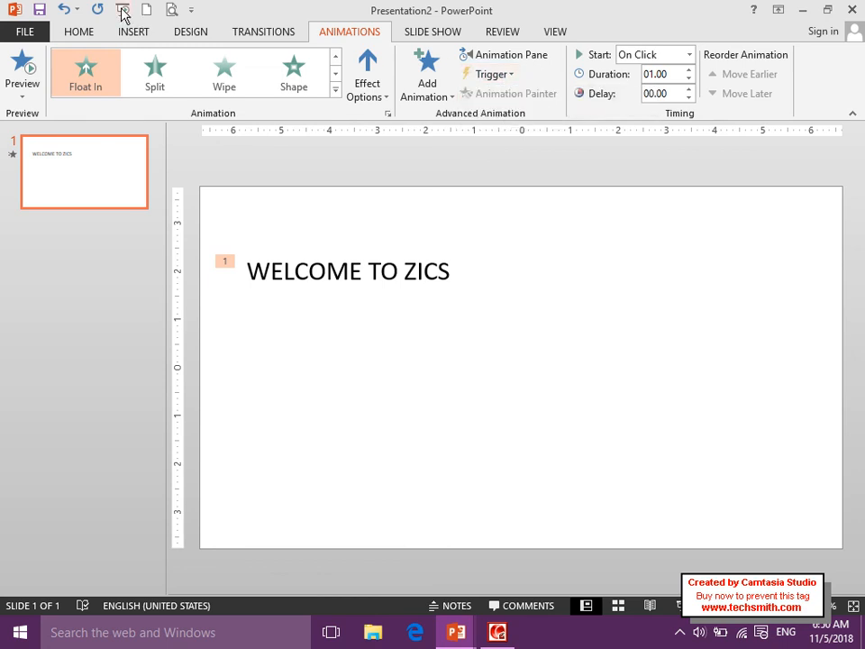
pyautogui.click(123, 10)
pyautogui.click(302, 317)
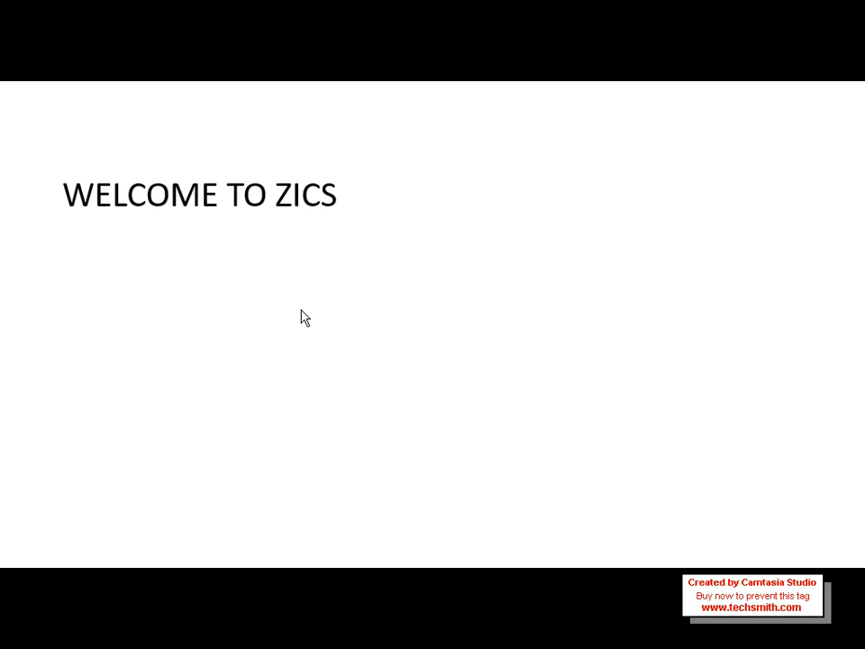
pyautogui.press('Escape')
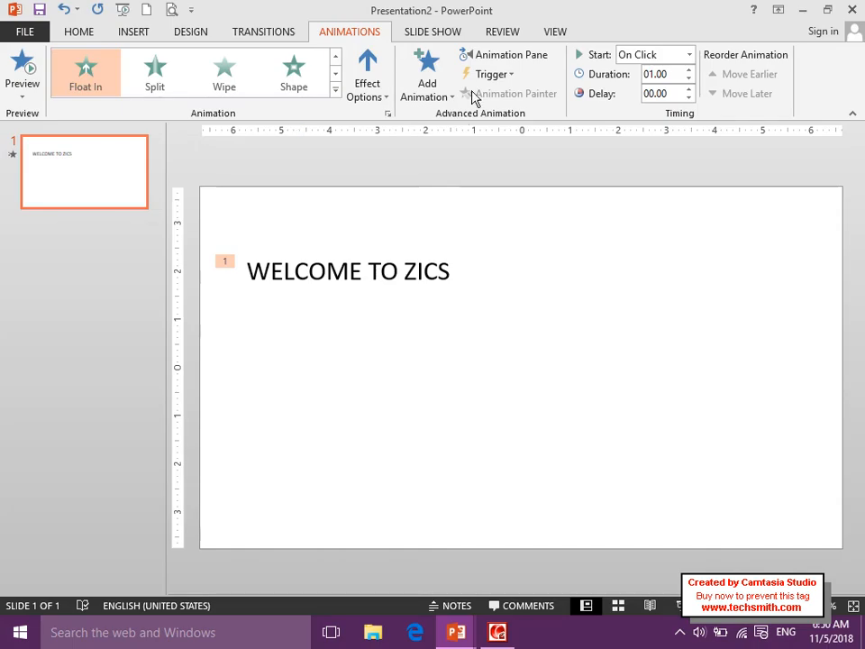
# Step: Move the "WELCOME TO ZICS" text box slightly upward on the slide
pyautogui.click(401, 273)
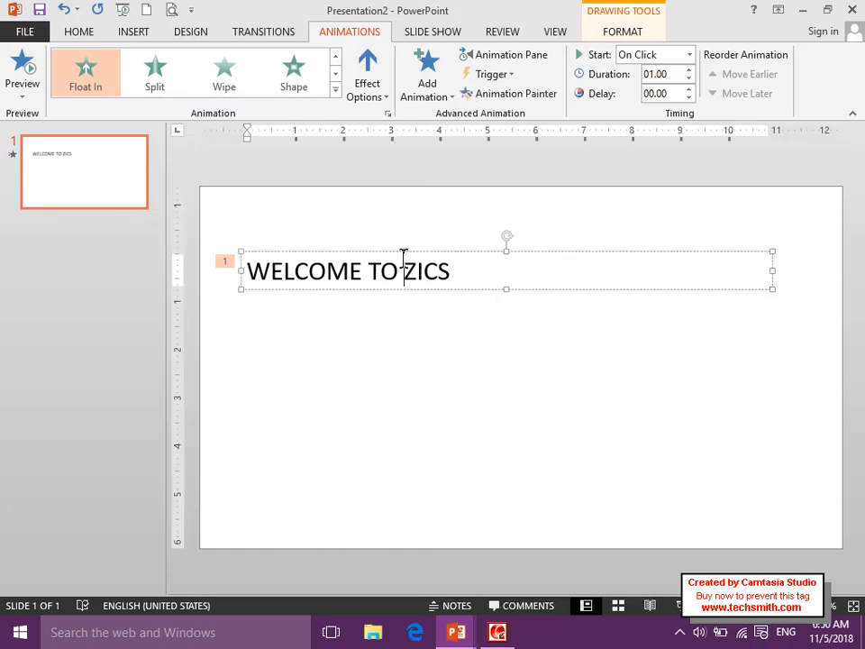
pyautogui.moveTo(402, 255); pyautogui.dragTo(405, 233)
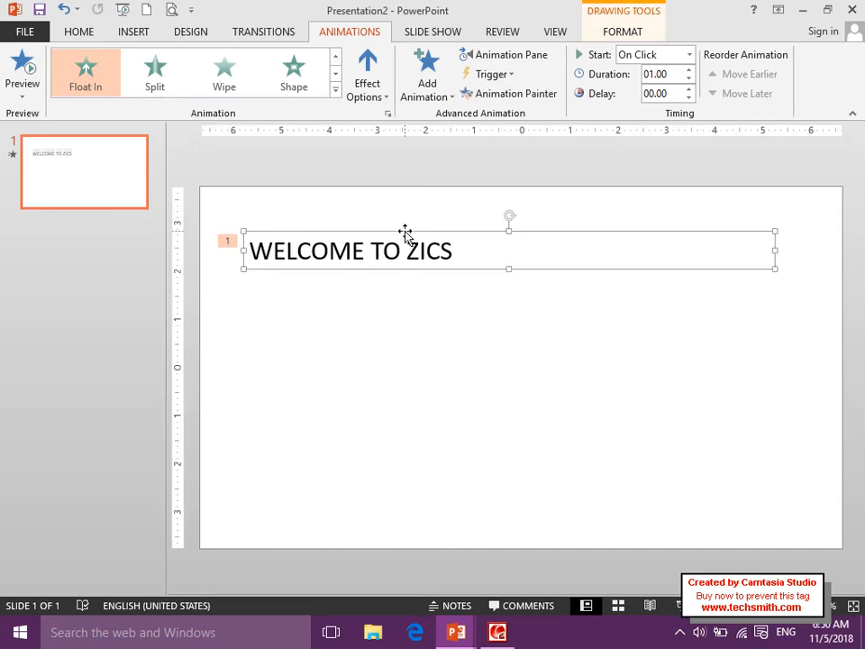
pyautogui.click(494, 77)
pyautogui.moveTo(535, 97)
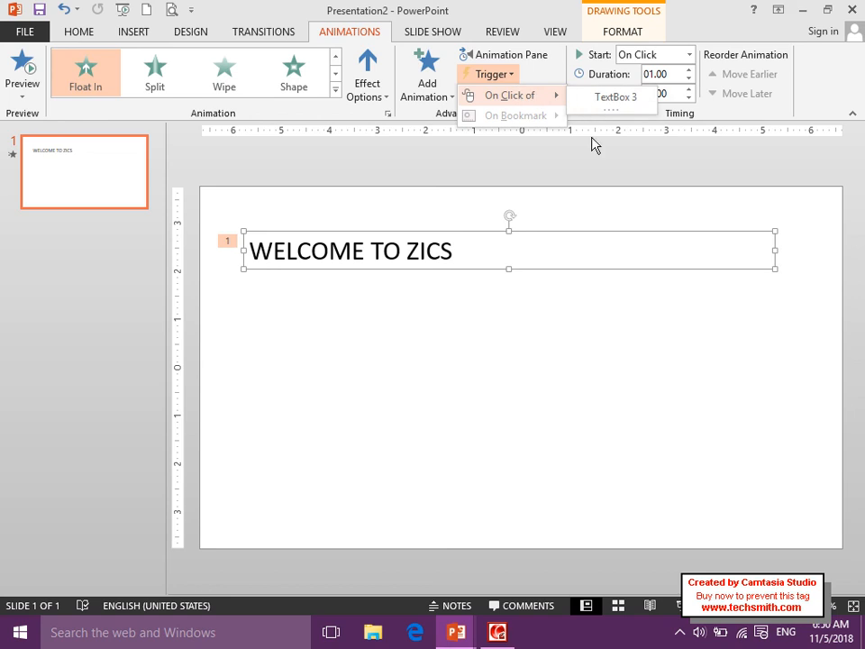
pyautogui.click(592, 297)
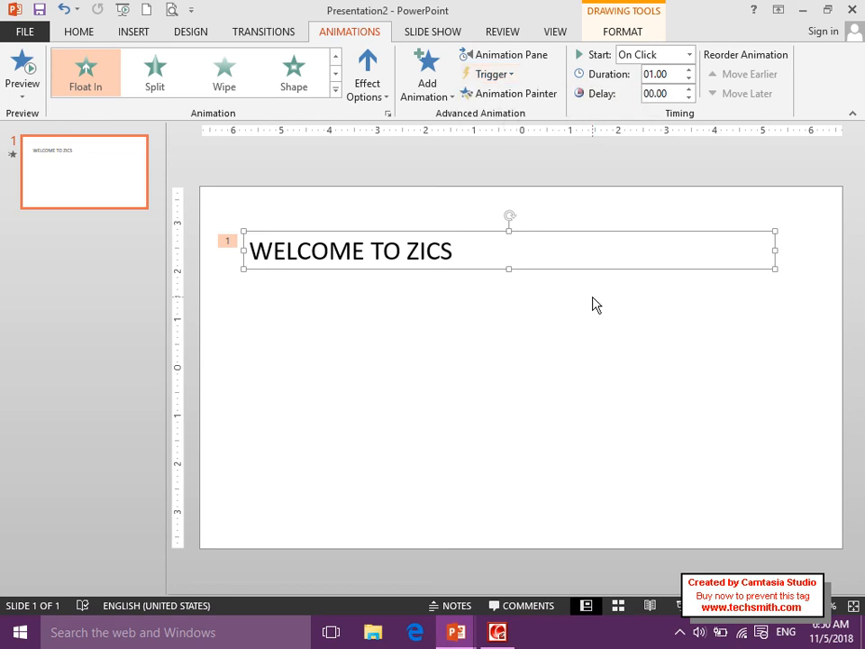
# Step: Set the duration of the text's Float In animation to 02.75 seconds
pyautogui.click(687, 72)
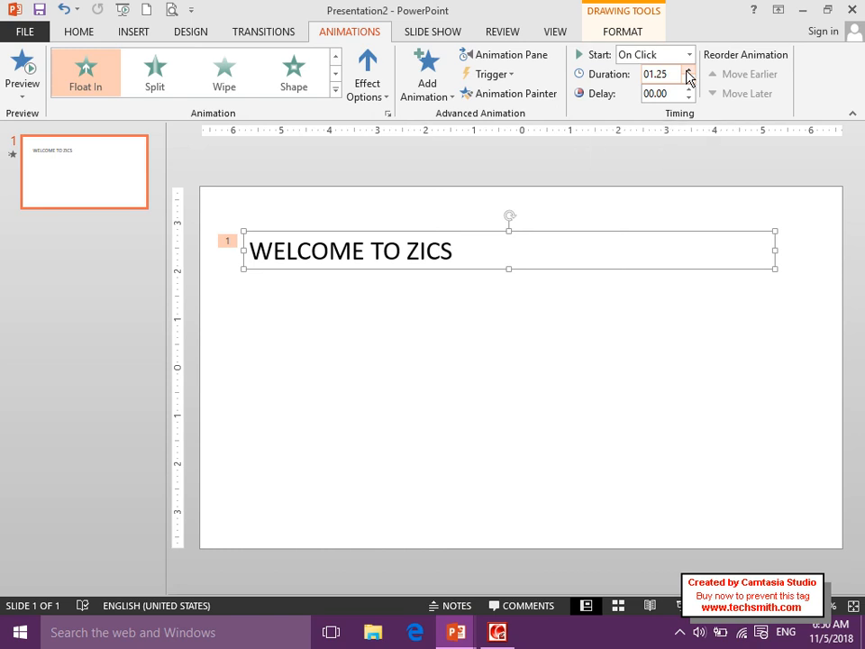
pyautogui.click(687, 71)
pyautogui.click(688, 71)
pyautogui.click(687, 71)
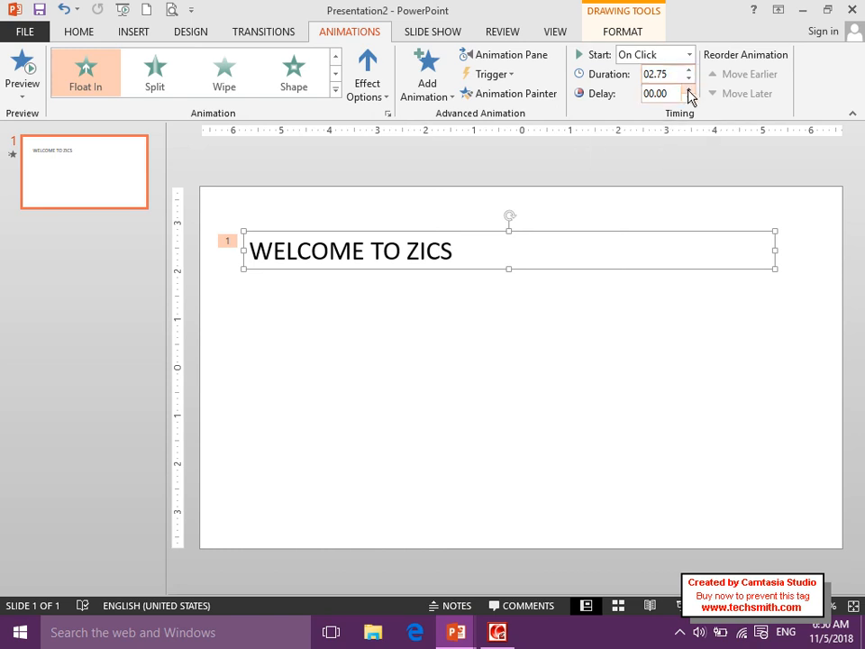
# Step: Set the delay of the text's Float In animation to 01.00 second
pyautogui.click(688, 89)
pyautogui.click(688, 89)
pyautogui.click(688, 89)
pyautogui.click(687, 89)
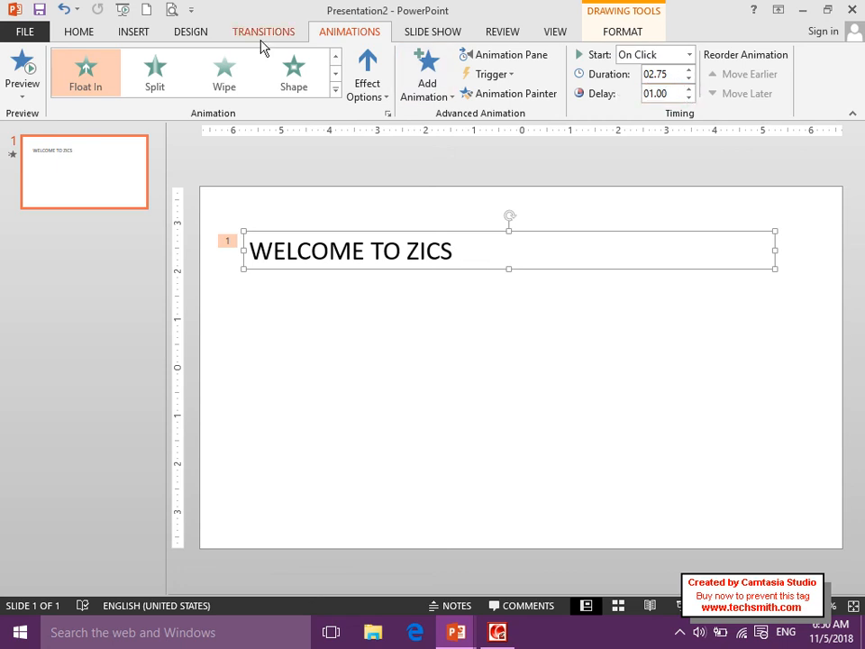
# Step: Play the slide show to check the delayed Float In animation, and exit the show
pyautogui.click(122, 10)
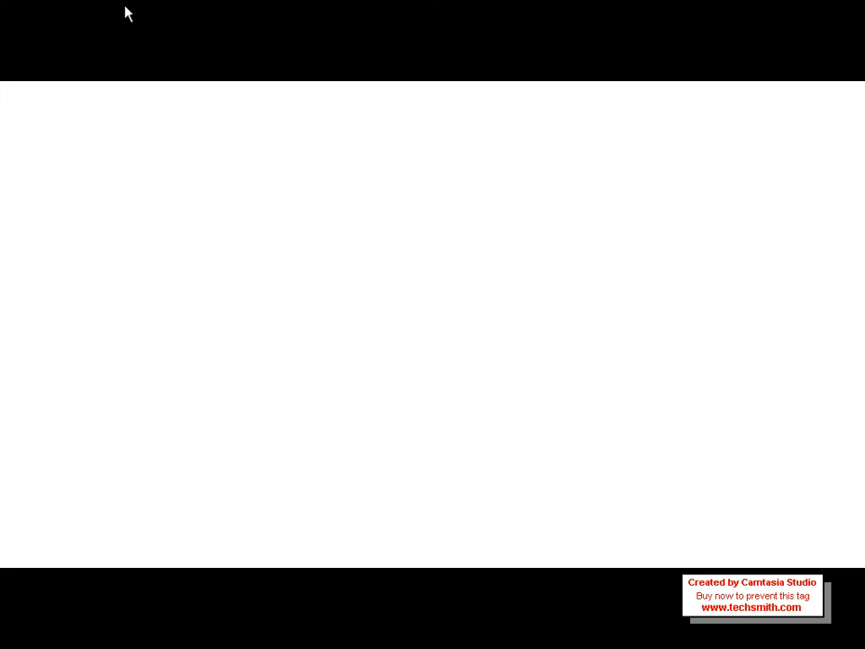
pyautogui.click(324, 282)
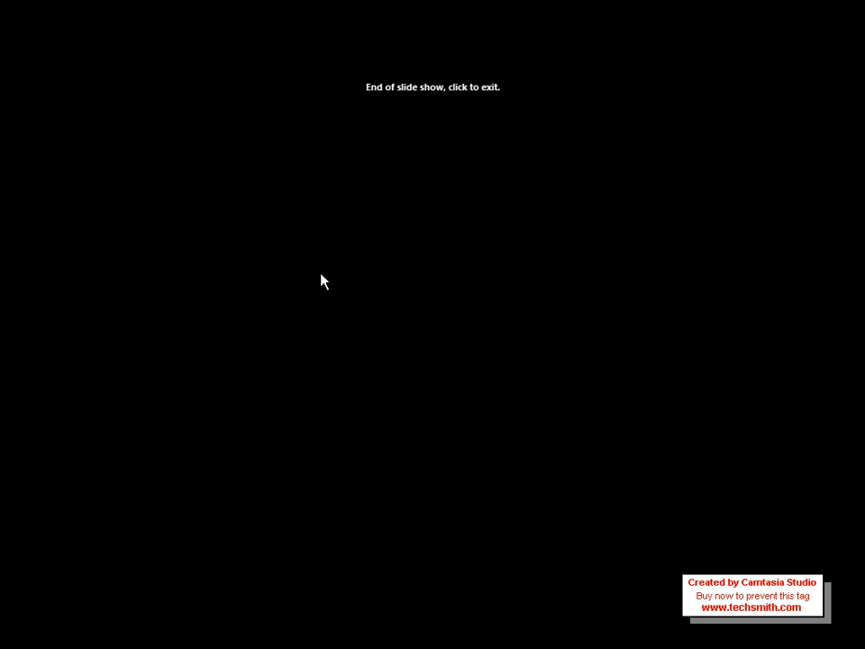
pyautogui.click(322, 275)
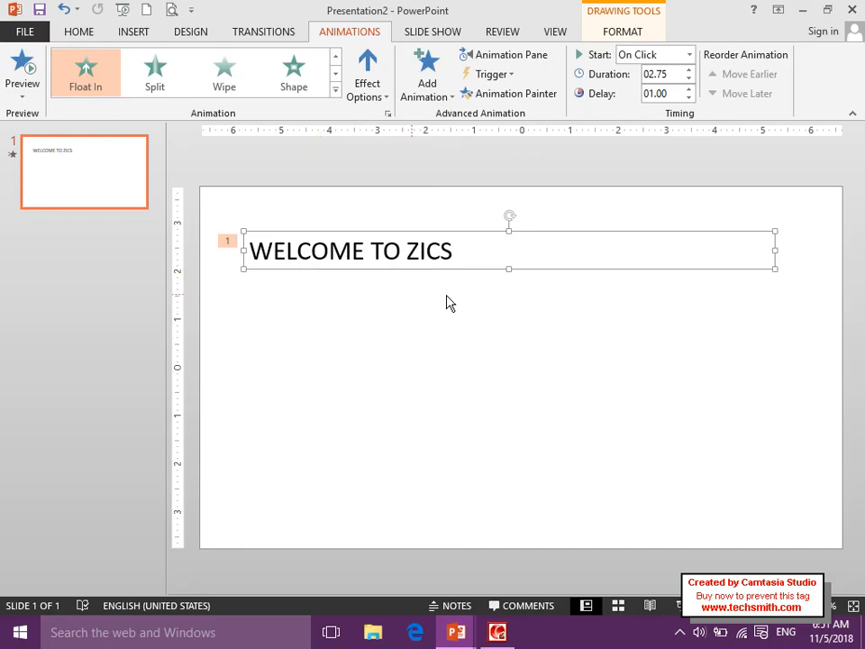
# Step: Set the duration of the text's Float In animation to 04.25 seconds and check it in the slide show
pyautogui.click(688, 71)
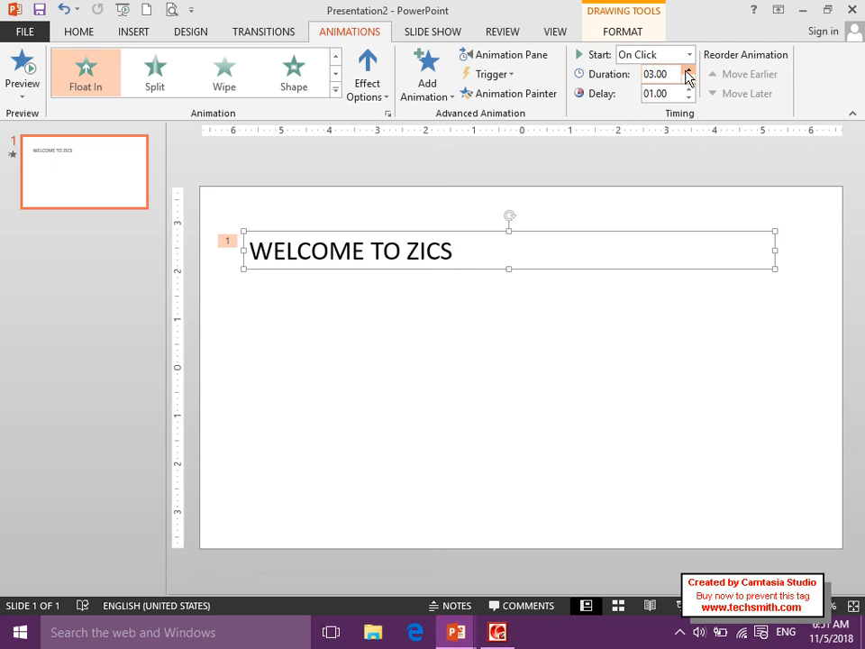
pyautogui.click(688, 71)
pyautogui.click(689, 71)
pyautogui.click(688, 71)
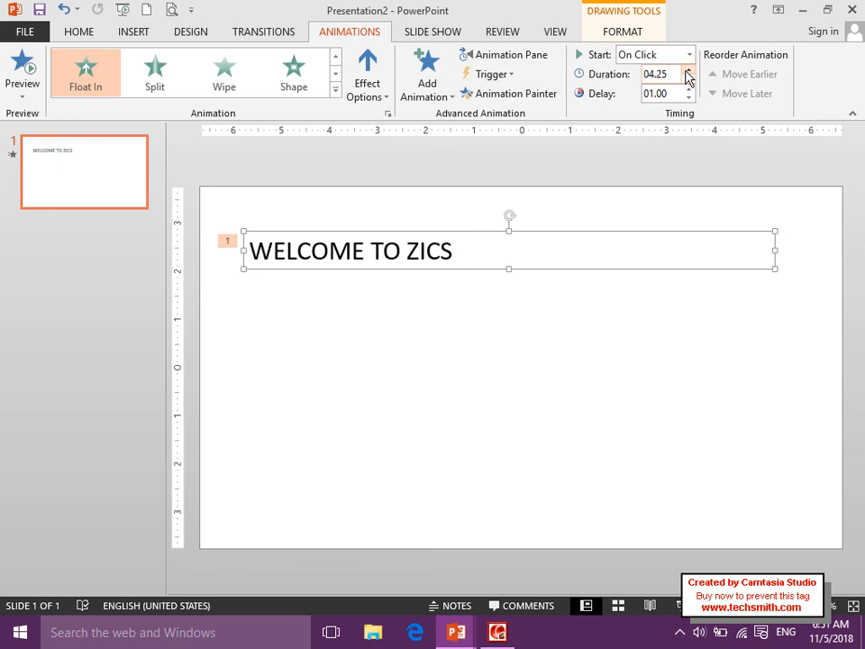
pyautogui.click(125, 10)
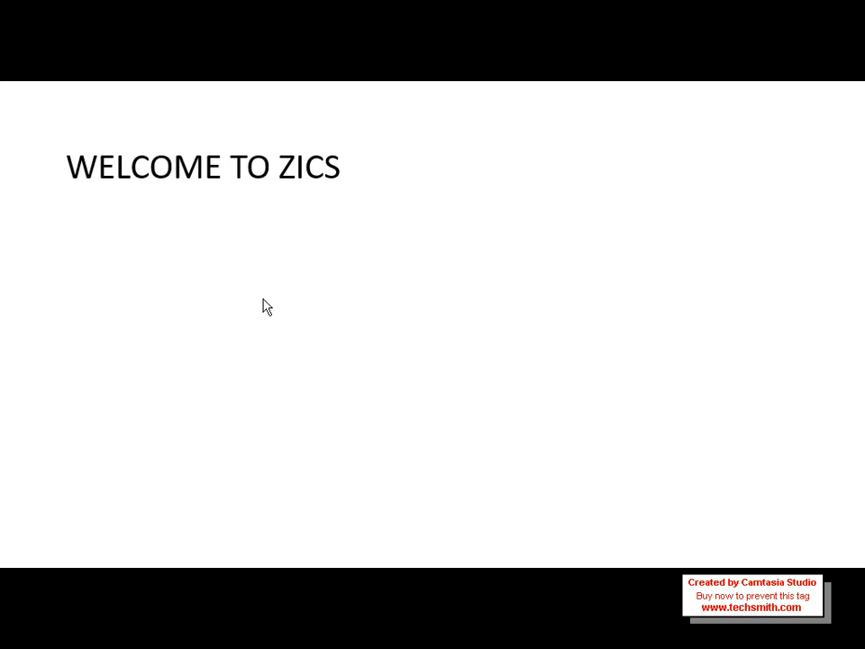
pyautogui.press('Escape')
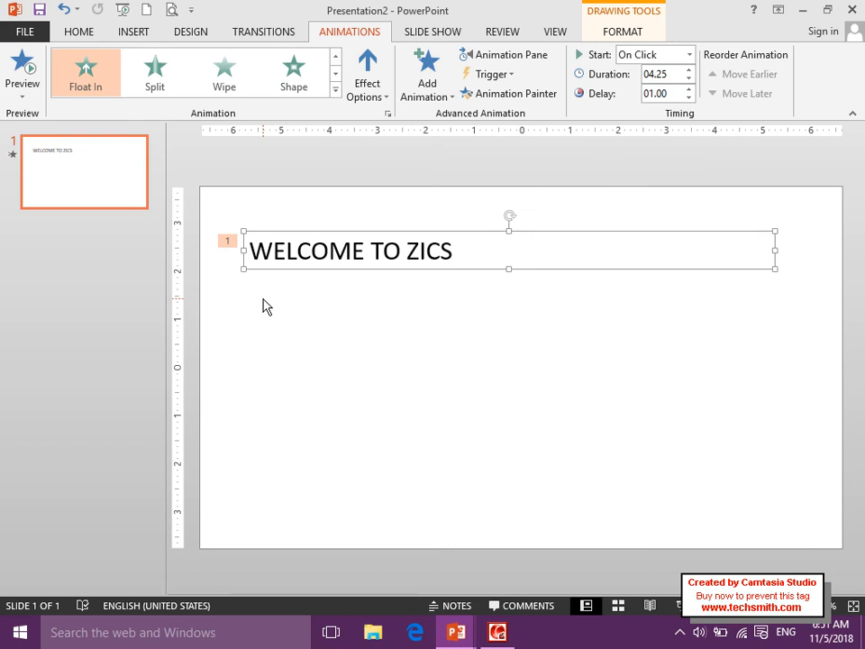
# Step: Set the text's Float In animation to start With Previous with a 00.00 delay, and test it in the slide show
pyautogui.click(645, 58)
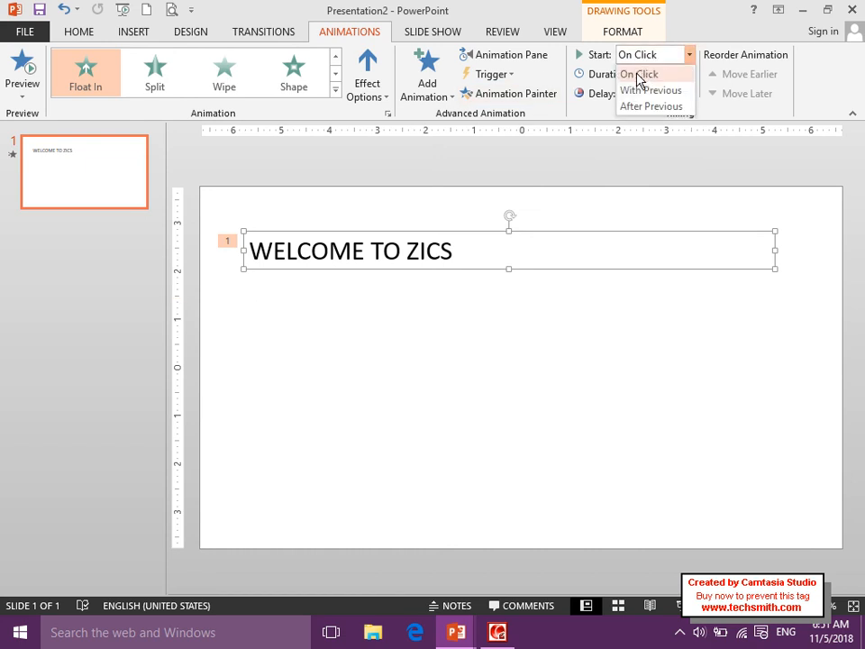
pyautogui.click(639, 75)
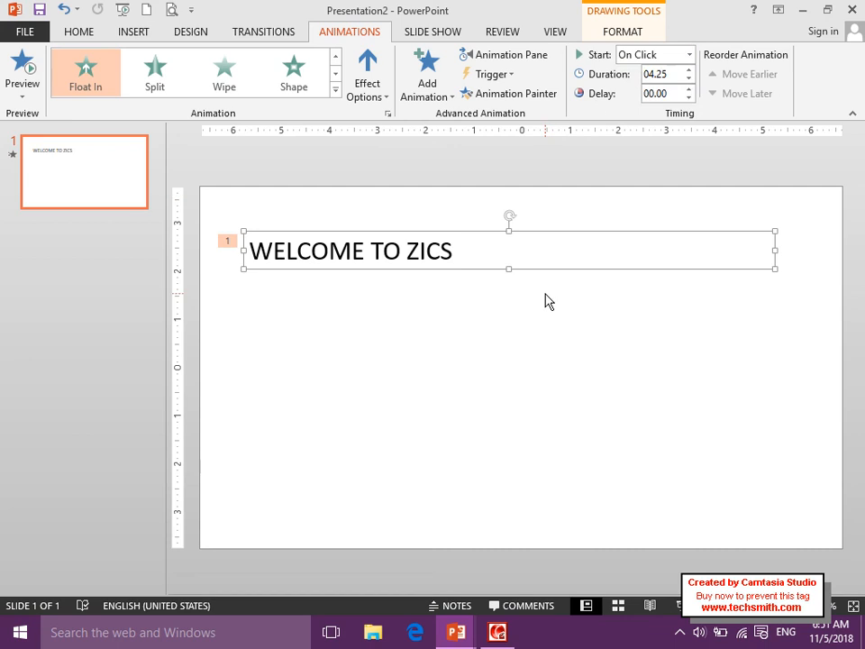
pyautogui.click(687, 56)
pyautogui.click(680, 90)
pyautogui.click(125, 12)
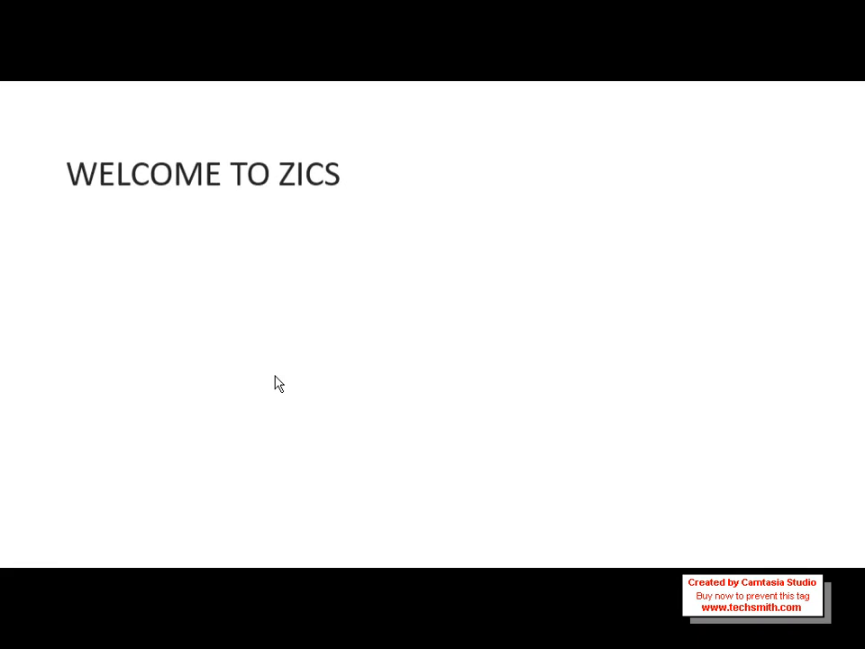
pyautogui.press('Escape')
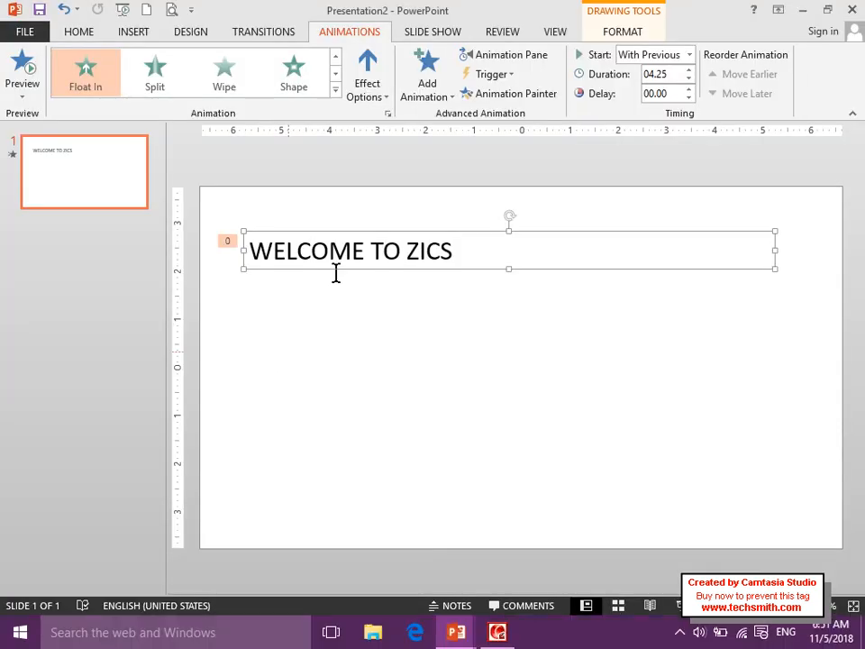
# Step: Set the text's Float In animation to start After Previous and test it in the slide show
pyautogui.click(625, 57)
pyautogui.click(645, 106)
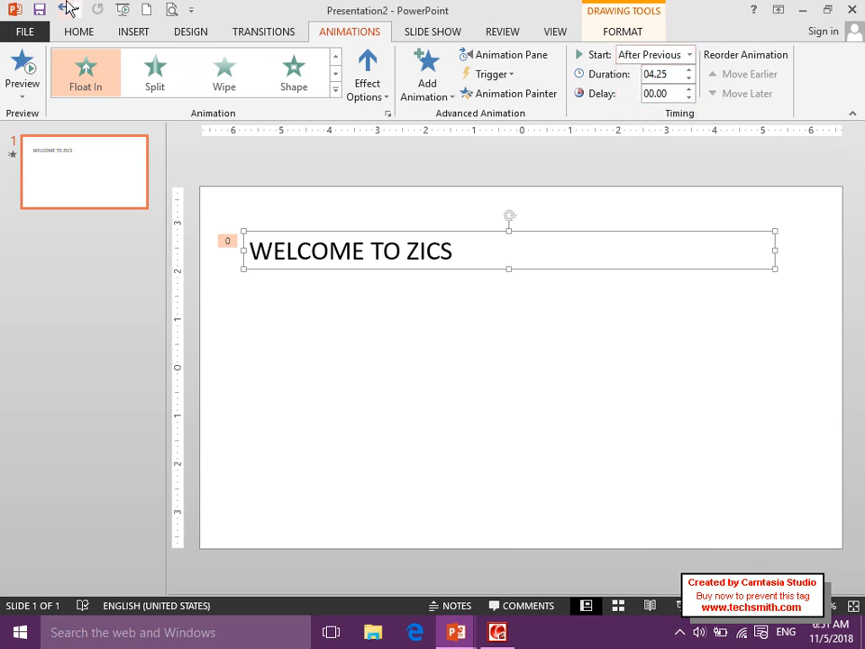
pyautogui.click(126, 9)
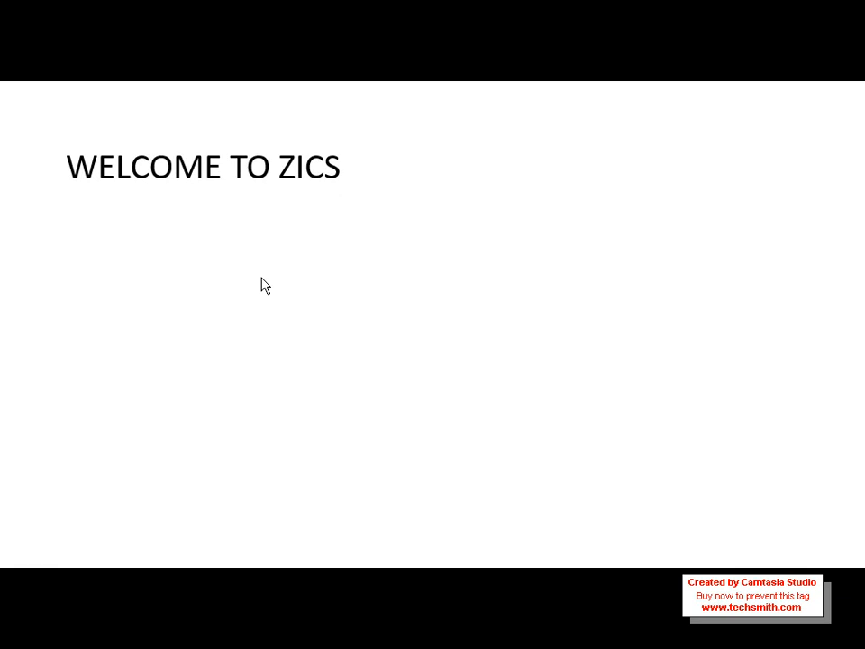
pyautogui.press('Escape')
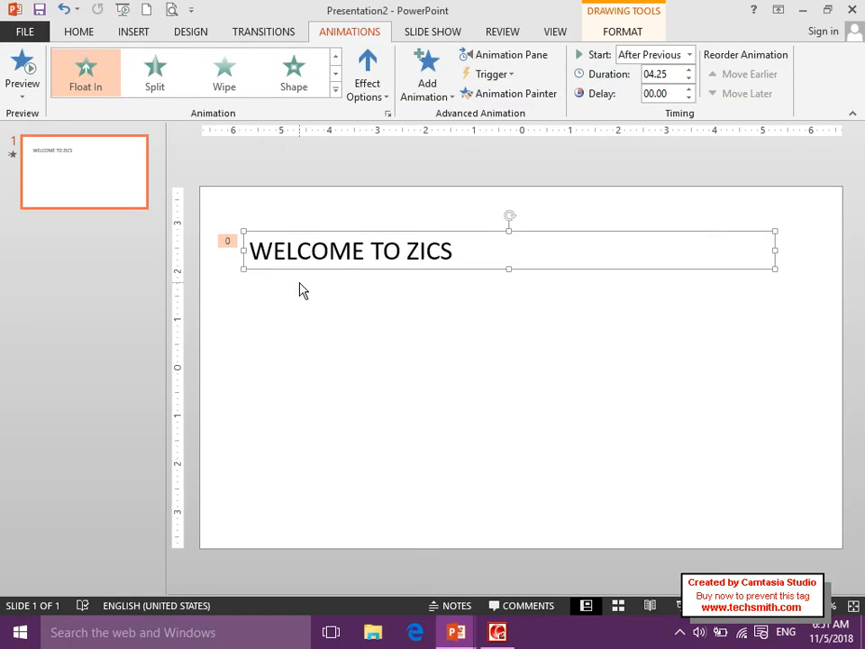
# Step: Draw a rectangle about 2.49" wide and 1.74" high below the text, and apply the Fly In animation to it
pyautogui.click(134, 32)
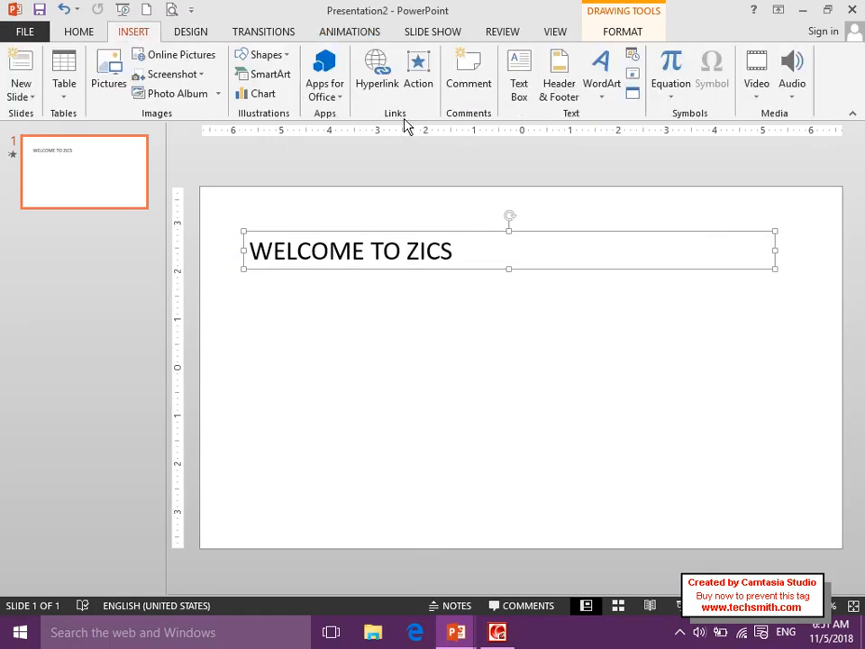
pyautogui.click(243, 54)
pyautogui.click(327, 93)
pyautogui.moveTo(330, 357); pyautogui.dragTo(450, 440)
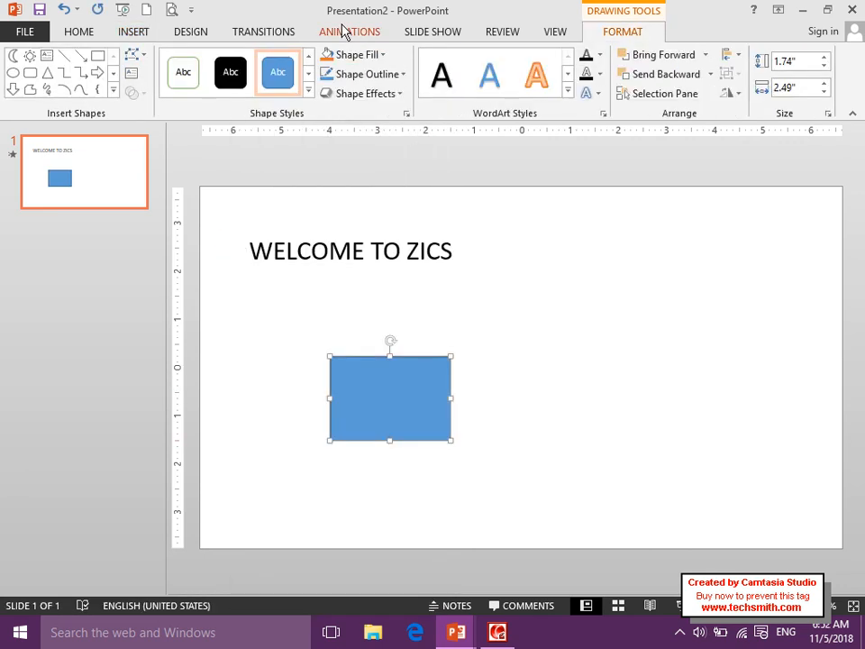
pyautogui.click(345, 32)
pyautogui.click(279, 90)
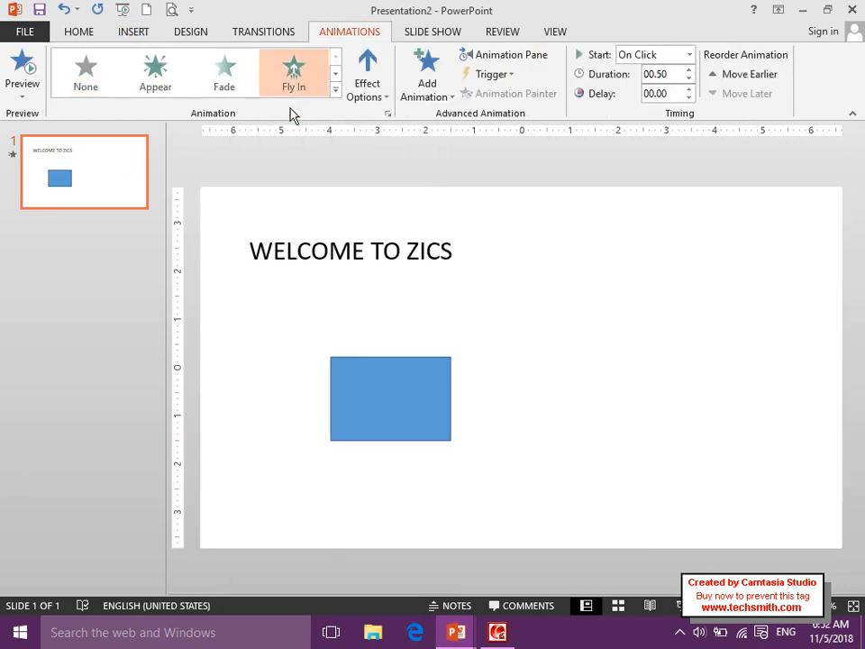
# Step: Play the slide show through the text and rectangle animations, and exit the show
pyautogui.click(122, 9)
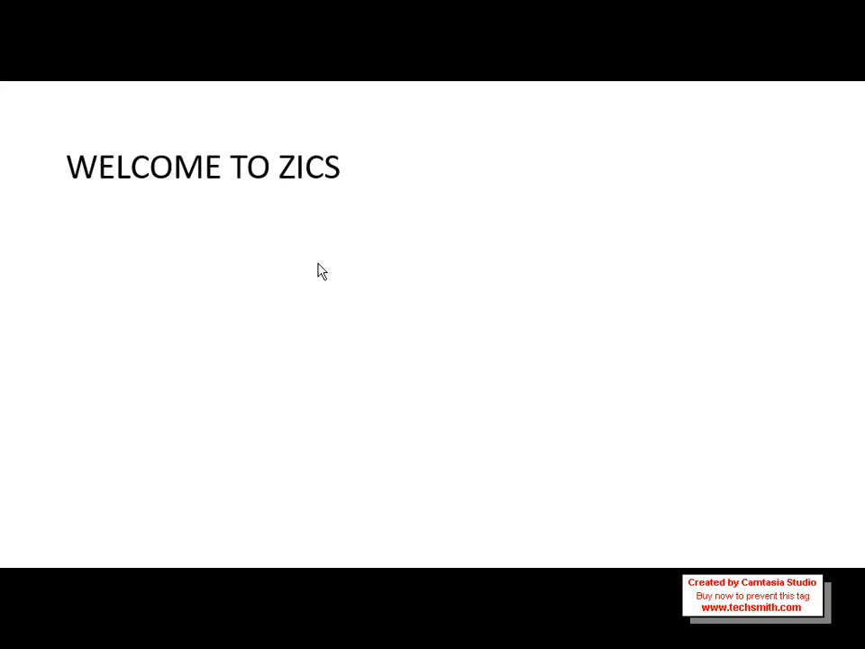
pyautogui.click(455, 284)
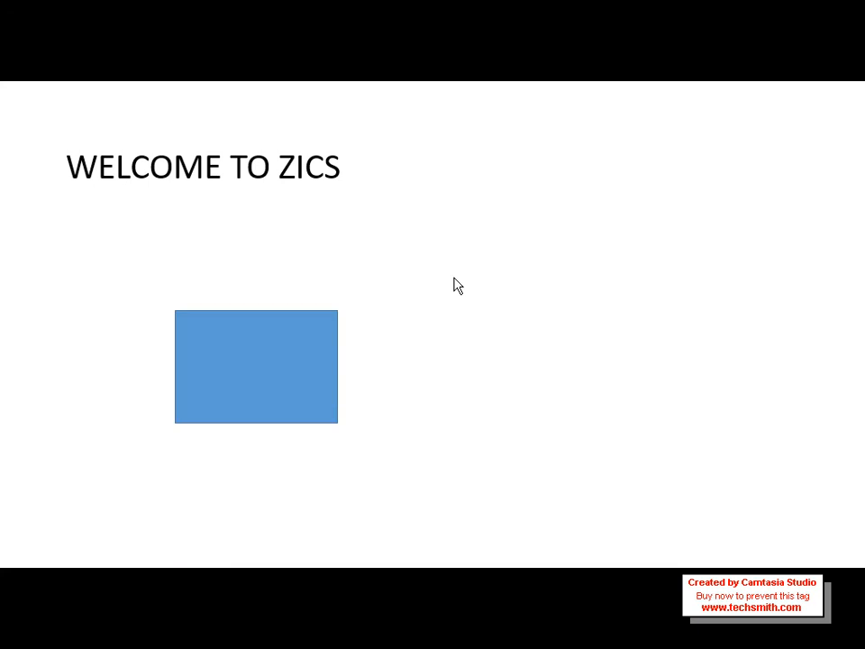
pyautogui.press('Escape')
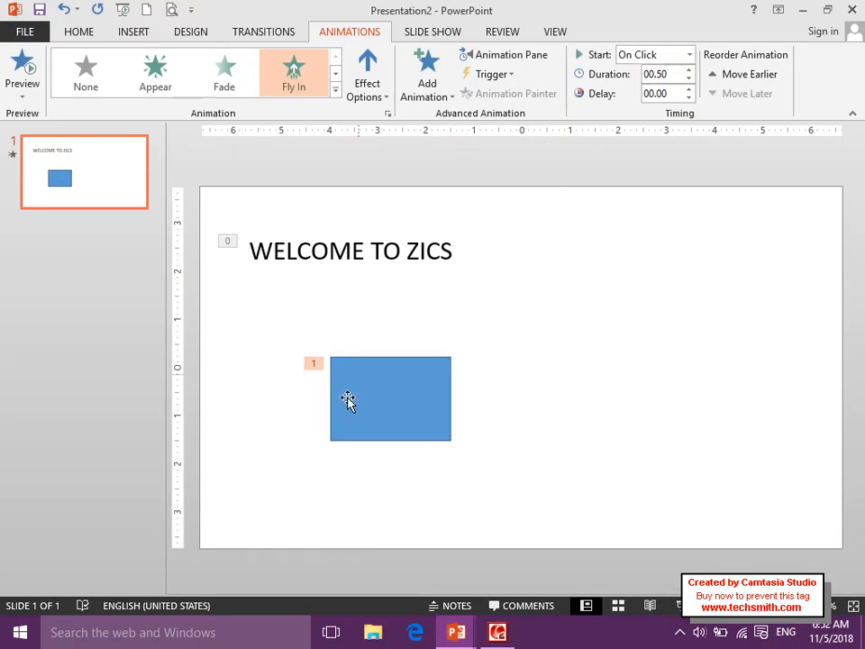
# Step: Set the rectangle's Fly In animation to start With Previous and test it in the slide show
pyautogui.click(688, 55)
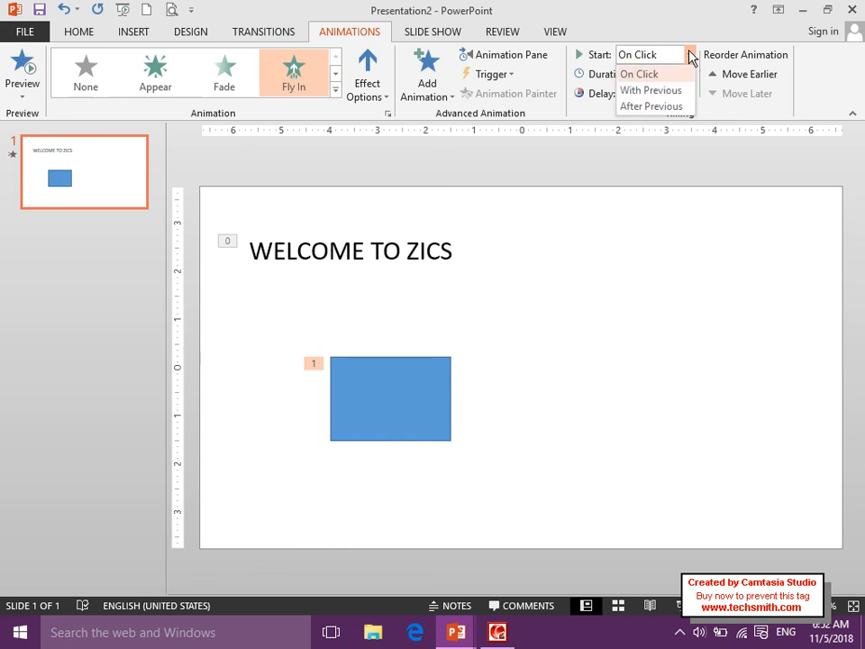
pyautogui.click(650, 90)
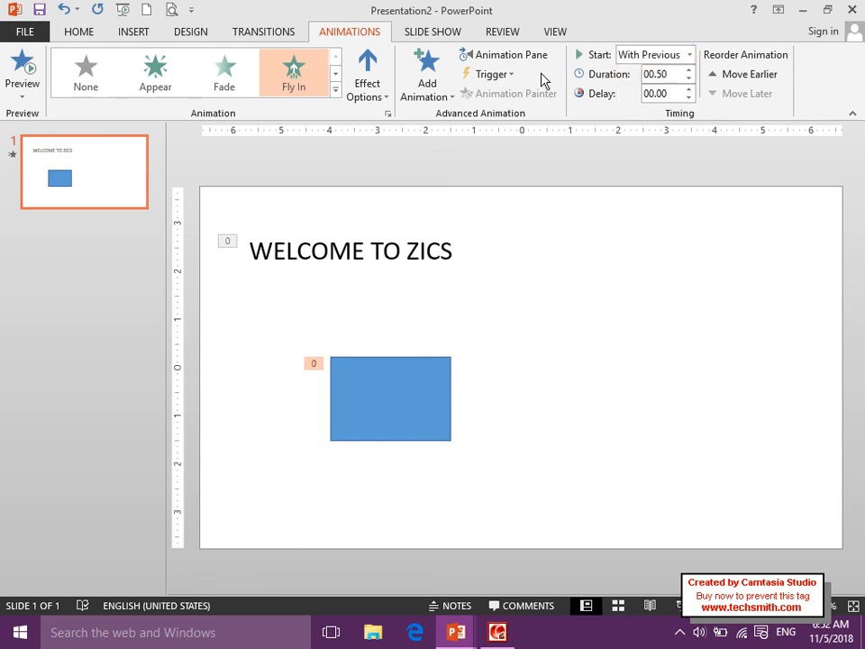
pyautogui.click(125, 10)
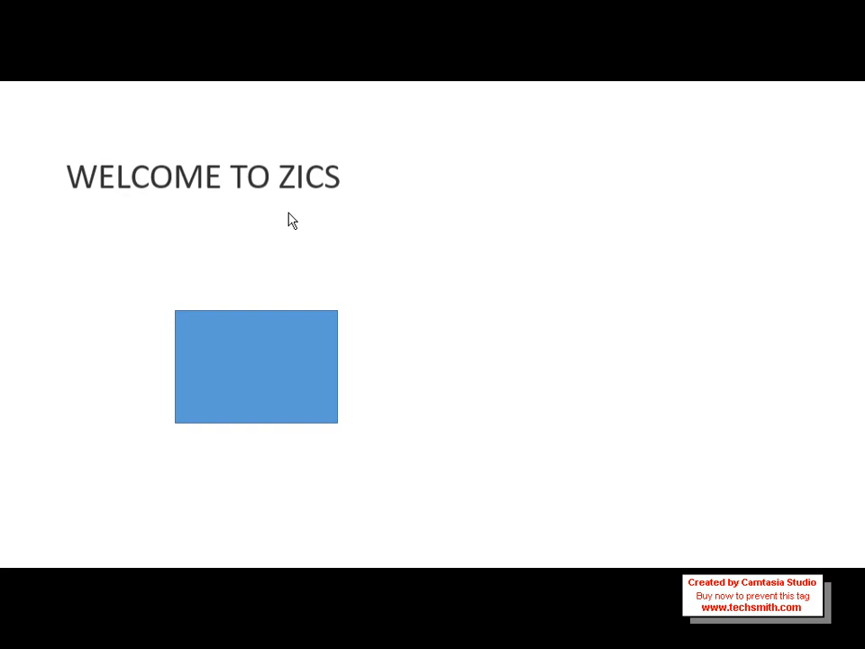
pyautogui.press('Escape')
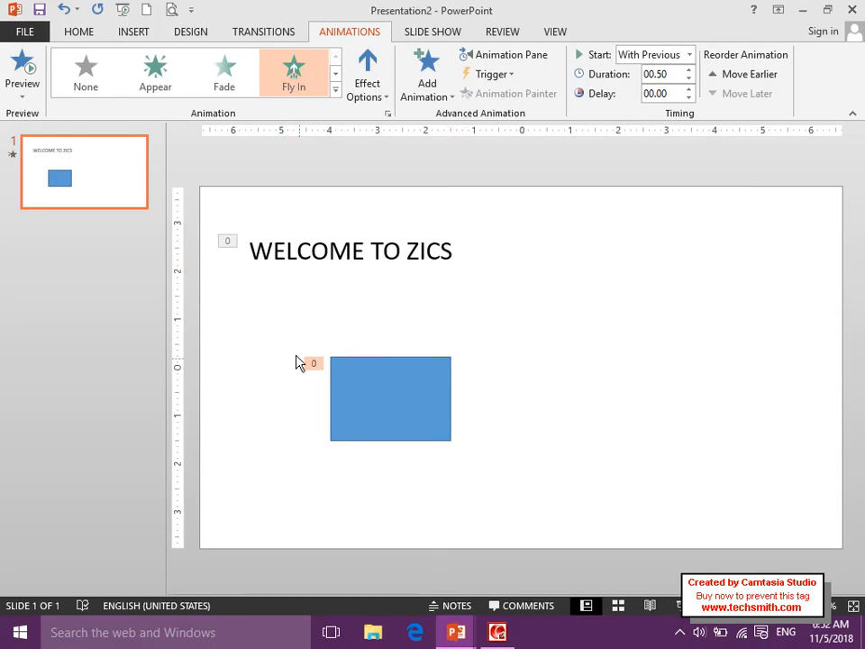
# Step: Set the rectangle's Fly In animation to start After Previous and test it in the slide show
pyautogui.click(689, 55)
pyautogui.click(669, 108)
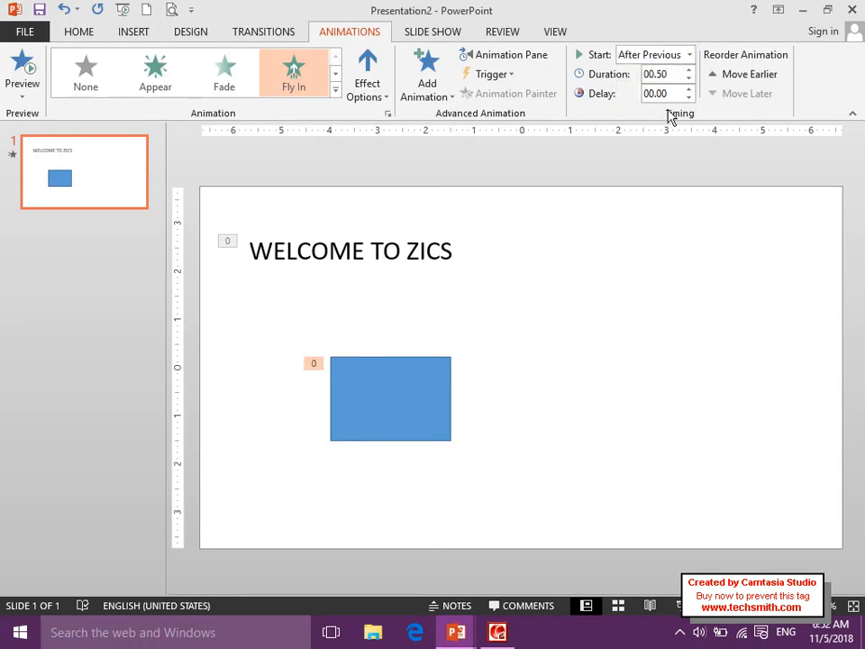
pyautogui.click(121, 11)
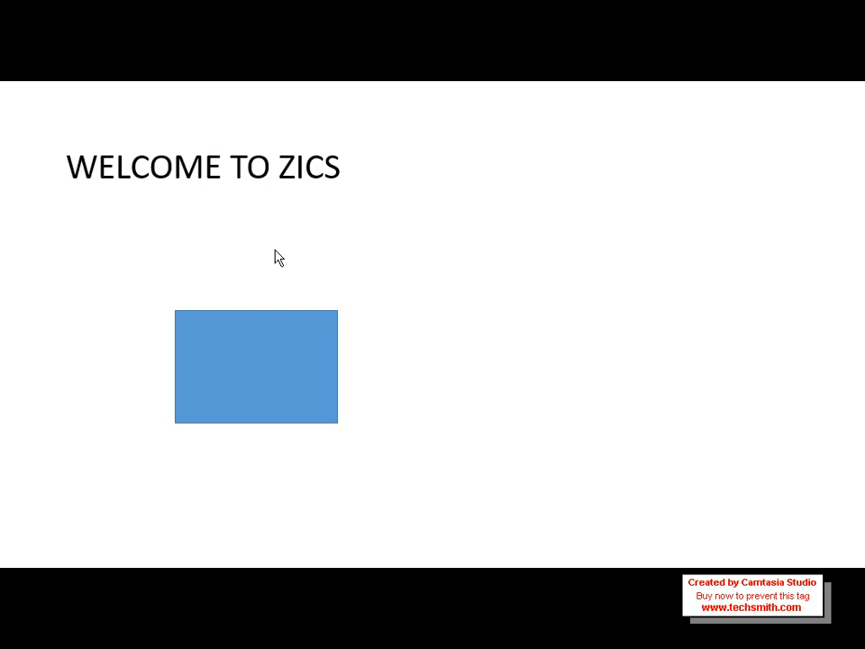
pyautogui.press('Escape')
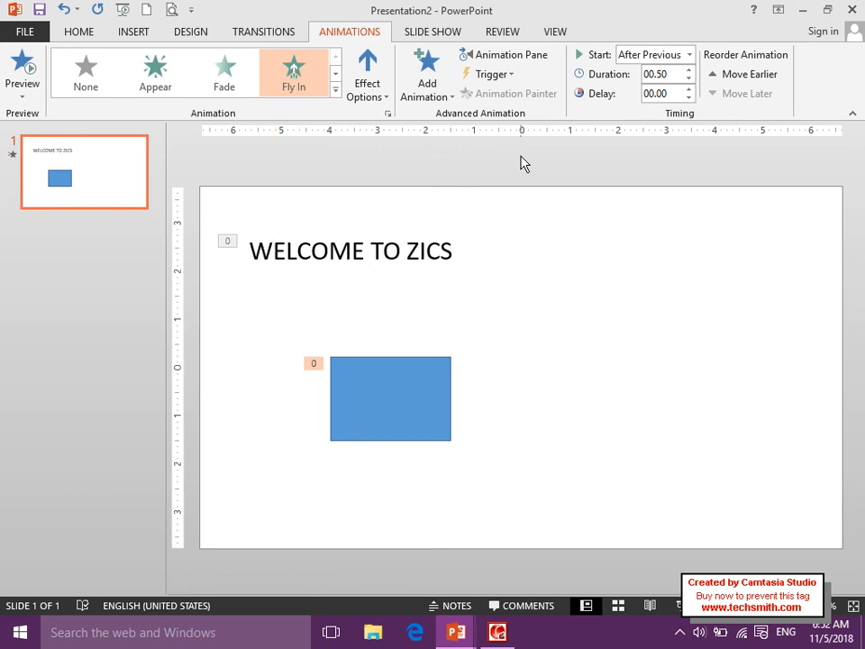
# Step: Set the Float In animation of the "WELCOME TO ZICS" text to start With Previous
pyautogui.click(689, 56)
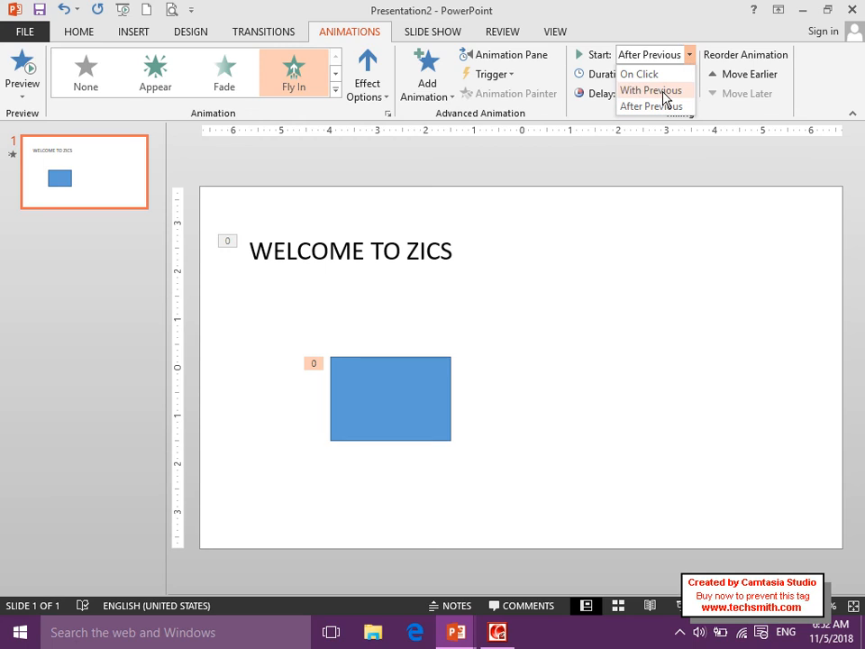
pyautogui.click(295, 248)
pyautogui.click(296, 249)
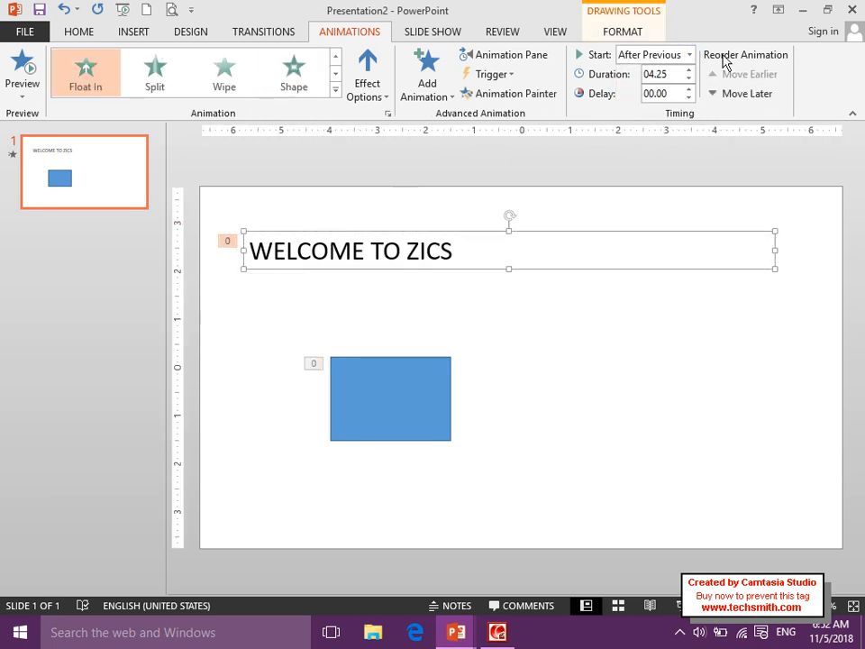
pyautogui.click(688, 55)
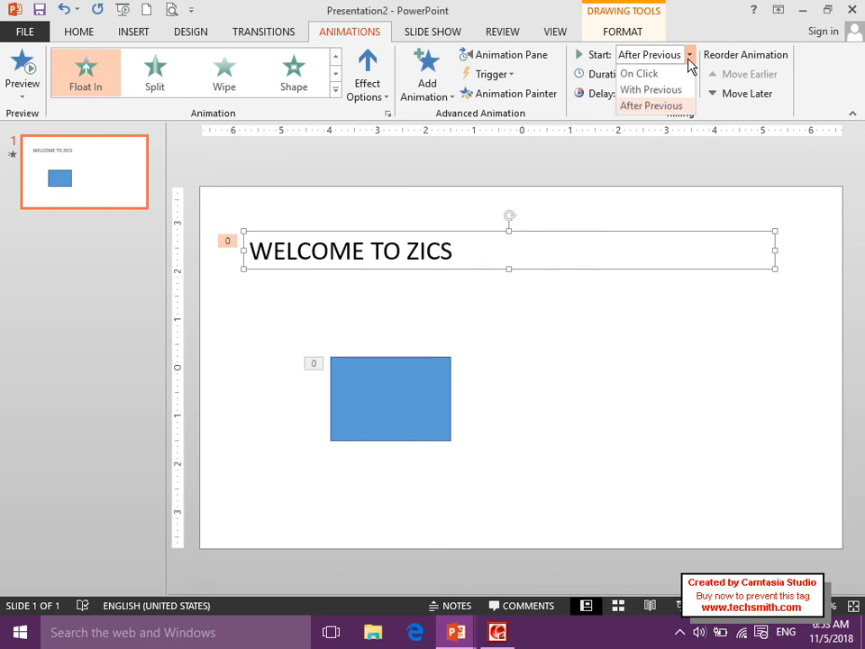
pyautogui.click(651, 90)
# Step: Change the rectangle's Fly In start to With Previous and check both animations together in the slide show
pyautogui.click(427, 365)
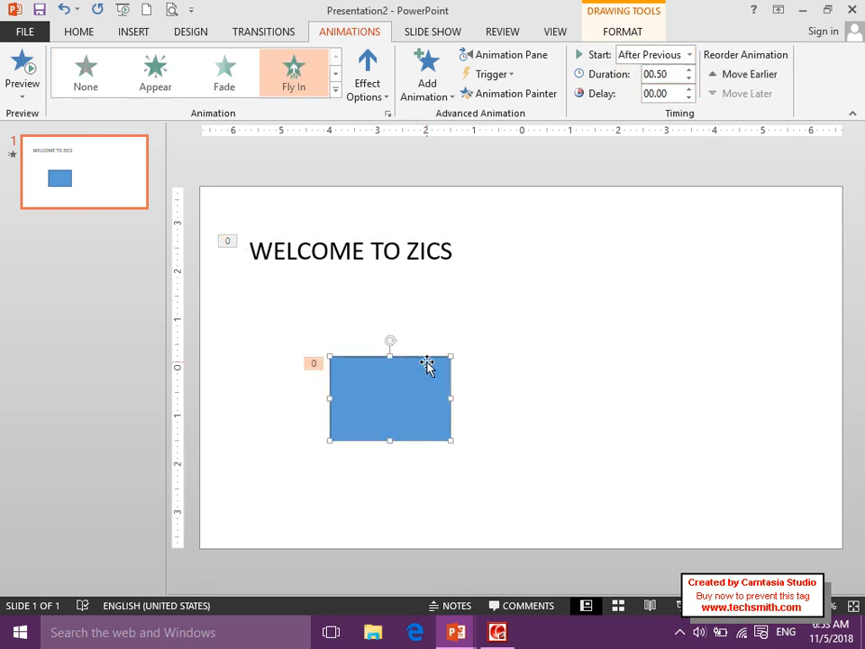
pyautogui.click(677, 56)
pyautogui.click(662, 90)
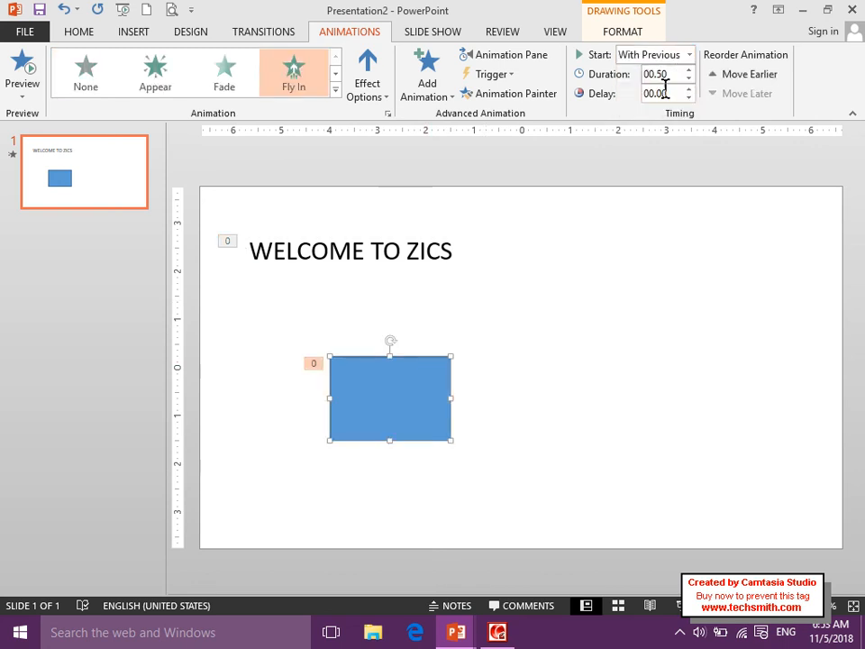
pyautogui.click(120, 10)
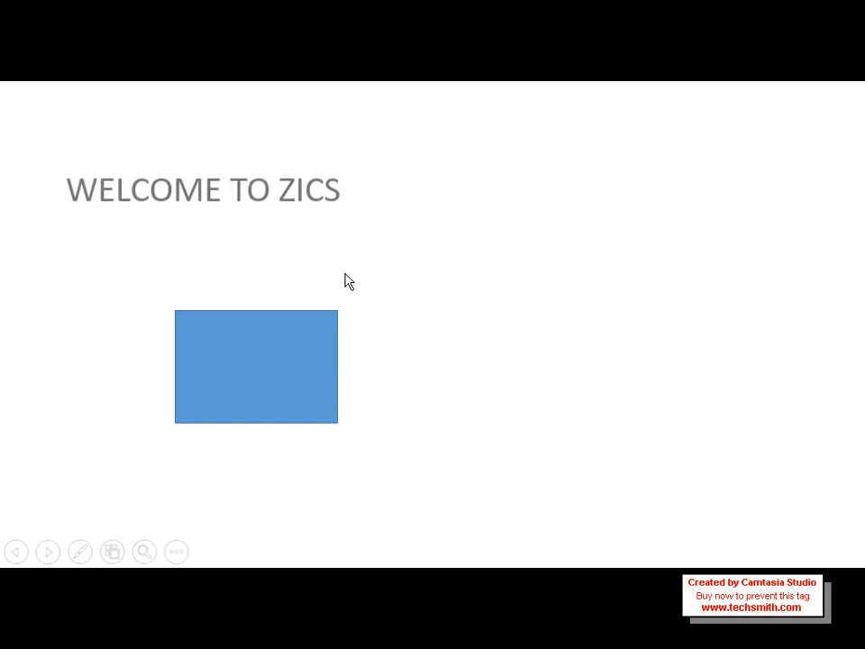
pyautogui.press('Escape')
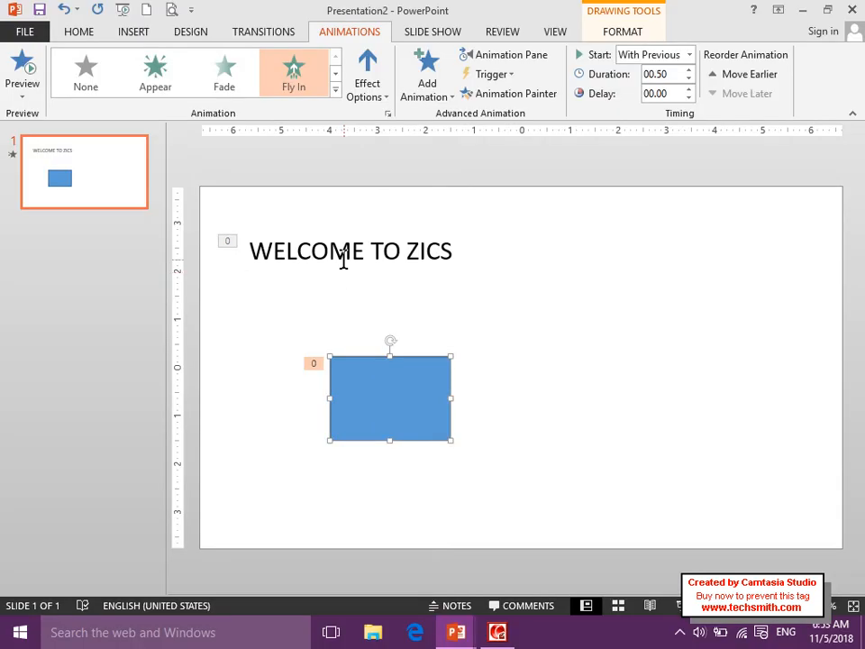
# Step: Change the rectangle's Fly In start back to After Previous and check the animation sequence in the slide show
pyautogui.click(348, 259)
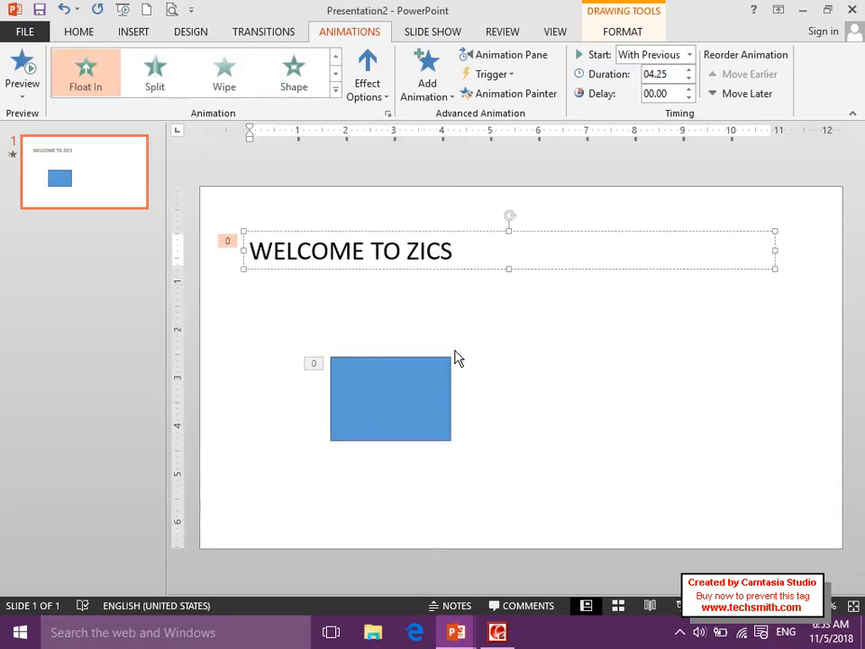
pyautogui.click(434, 371)
pyautogui.click(690, 55)
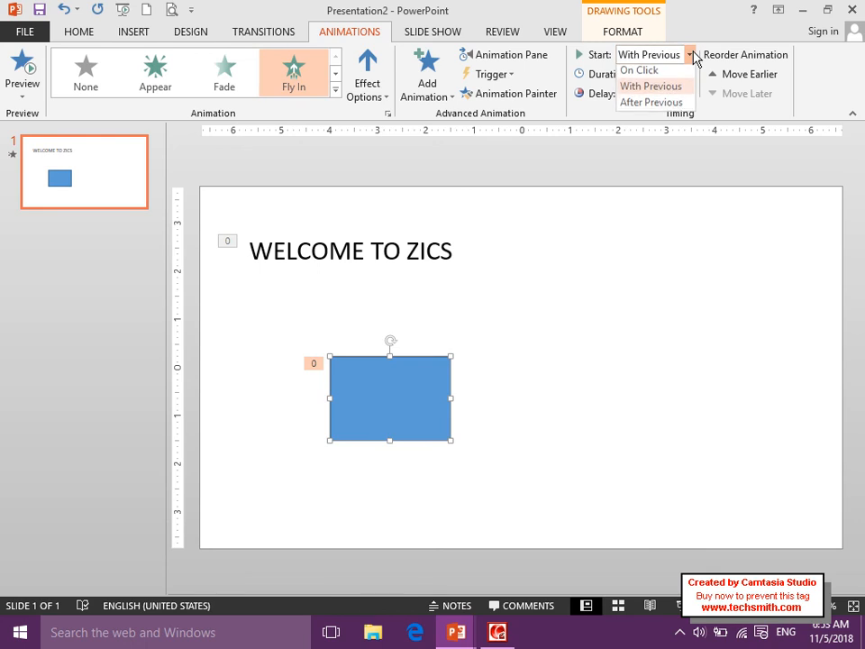
pyautogui.click(671, 105)
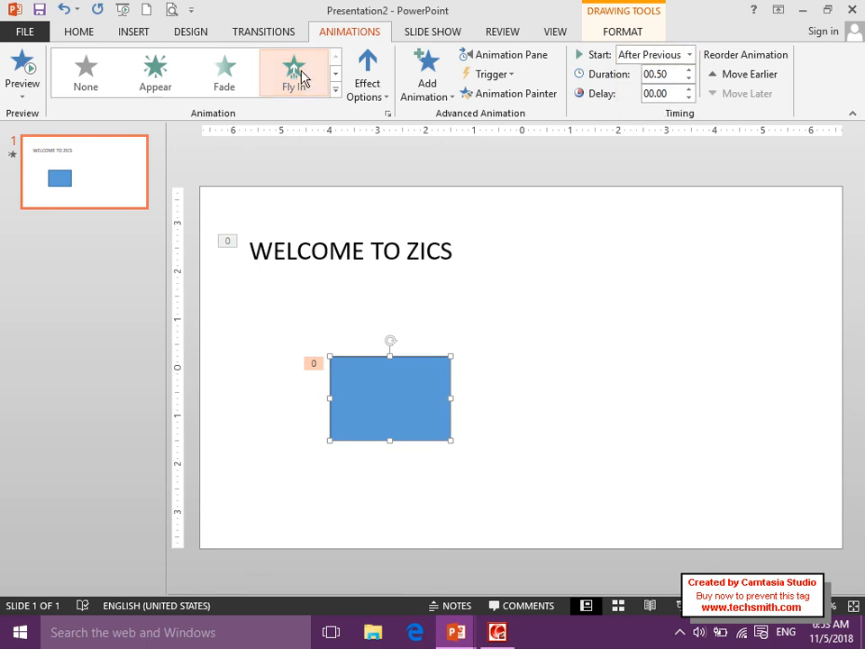
pyautogui.click(123, 10)
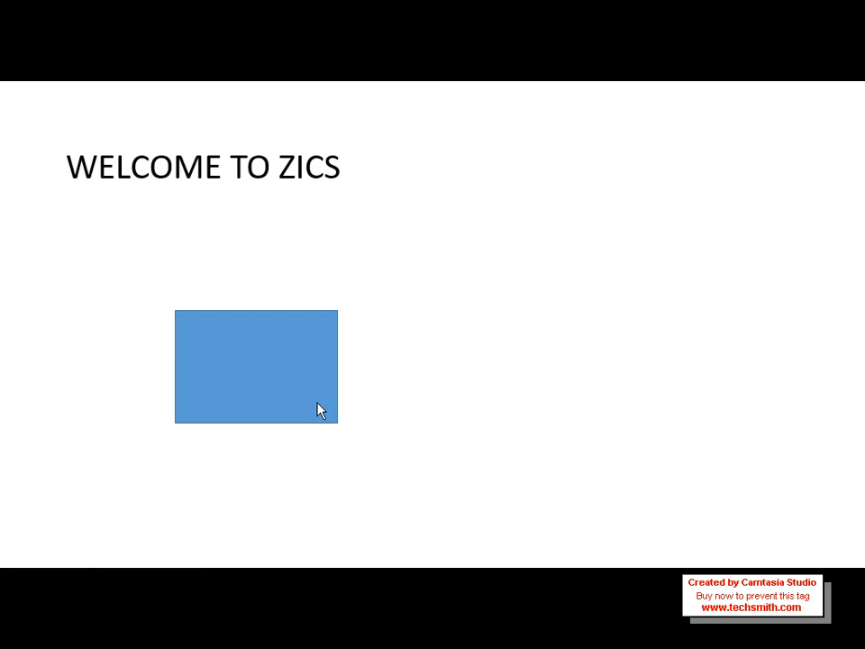
pyautogui.press('Escape')
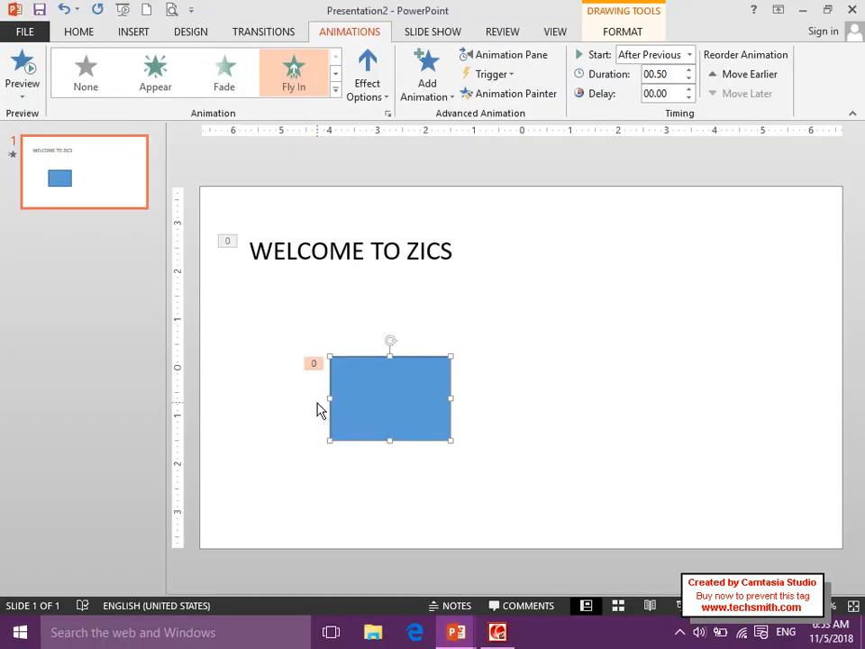